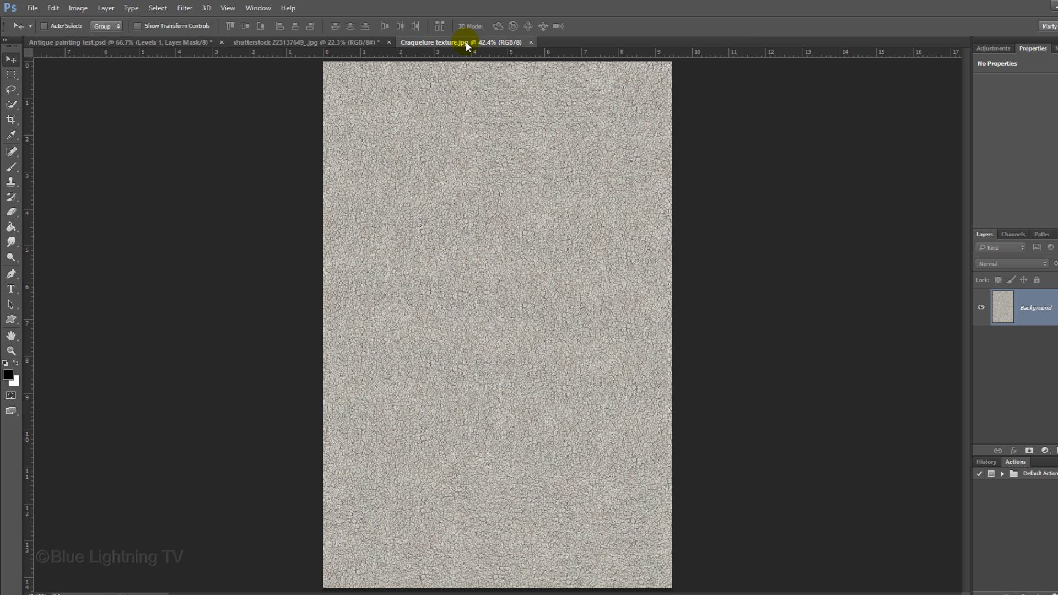
# Convert the grape-basket photo's Background layer into the smart object Layer 0
pyautogui.click(341, 41)
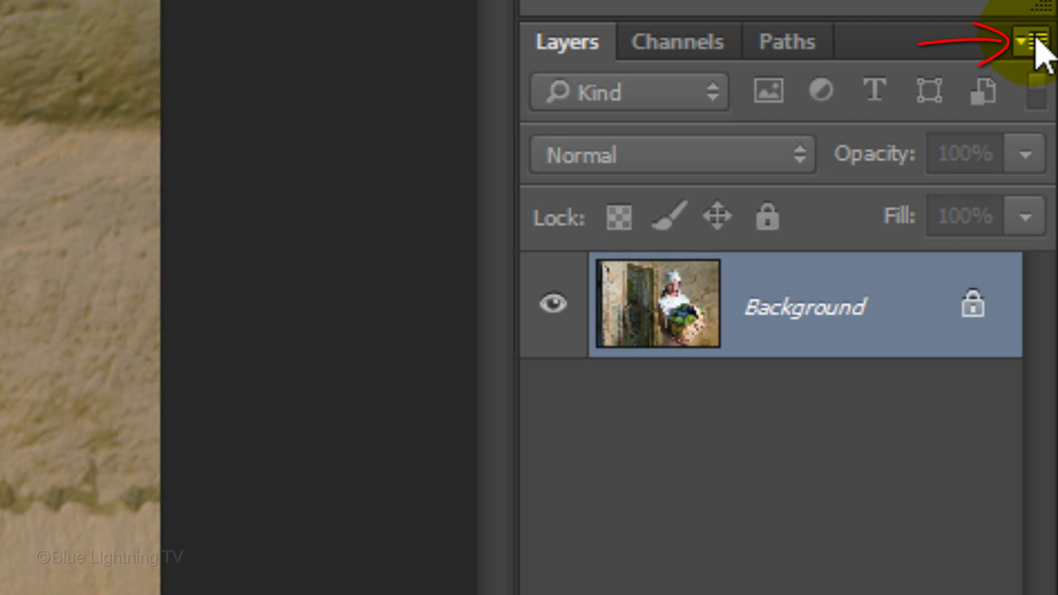
pyautogui.click(1034, 43)
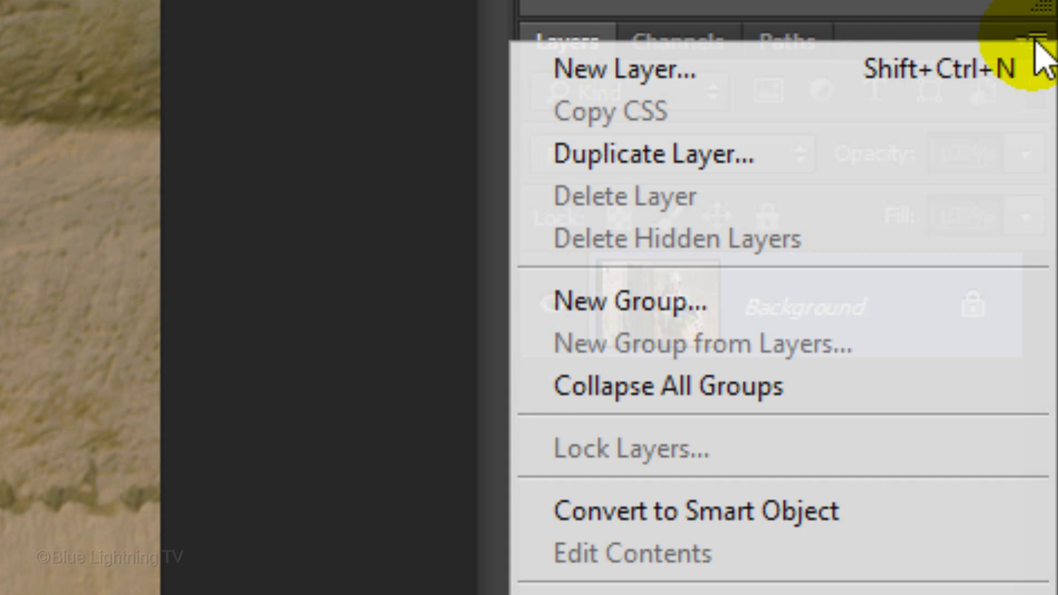
pyautogui.click(836, 513)
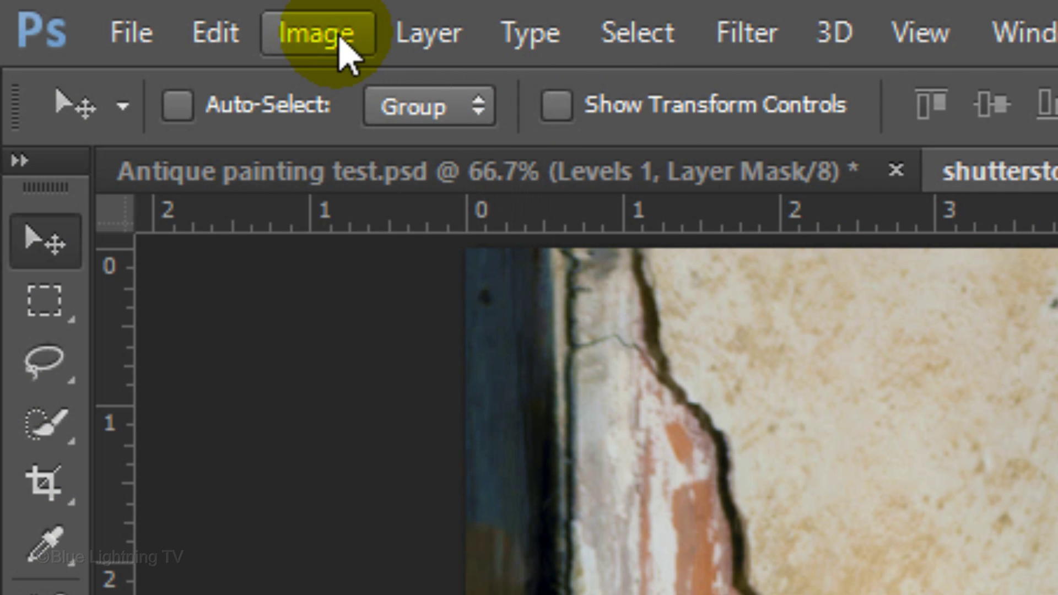
# Resize the photo to 12 inches wide at 150 ppi (1800 × 1242 px) and fit it in the window
pyautogui.click(339, 39)
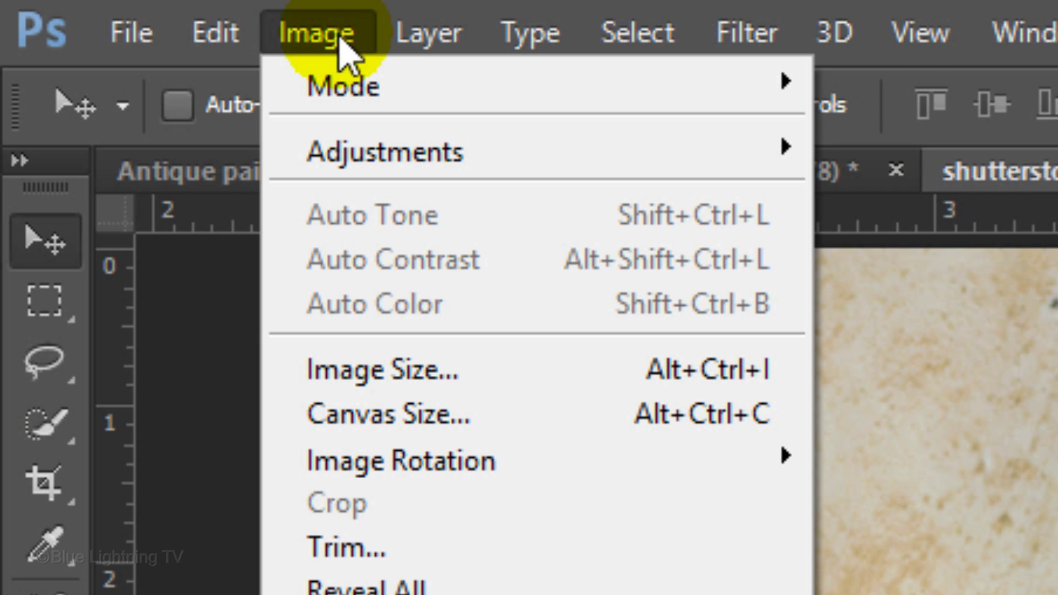
pyautogui.click(402, 374)
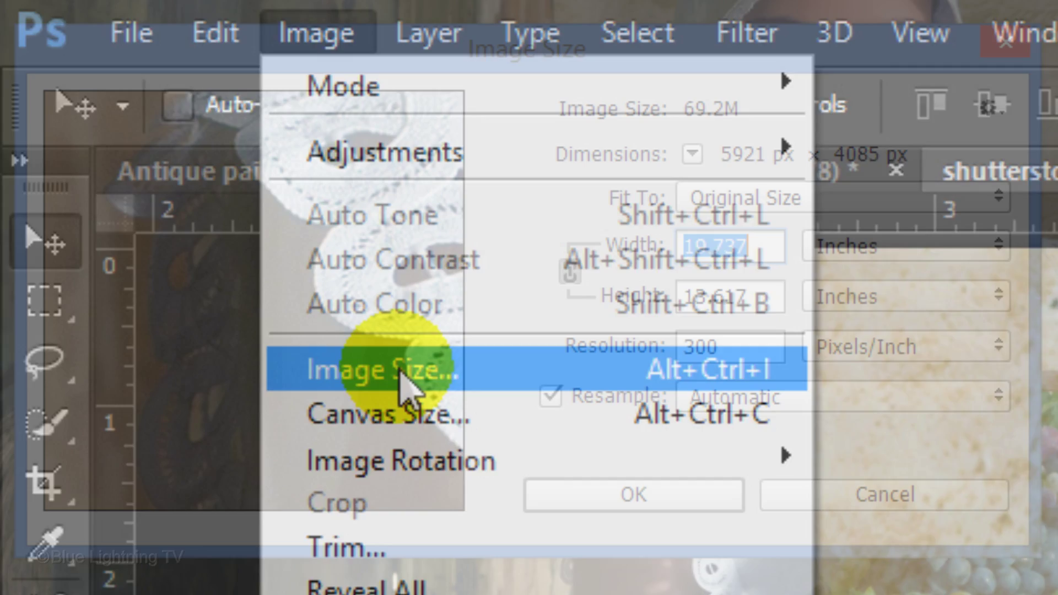
pyautogui.click(738, 348)
pyautogui.doubleClick(738, 348)
pyautogui.write('15')
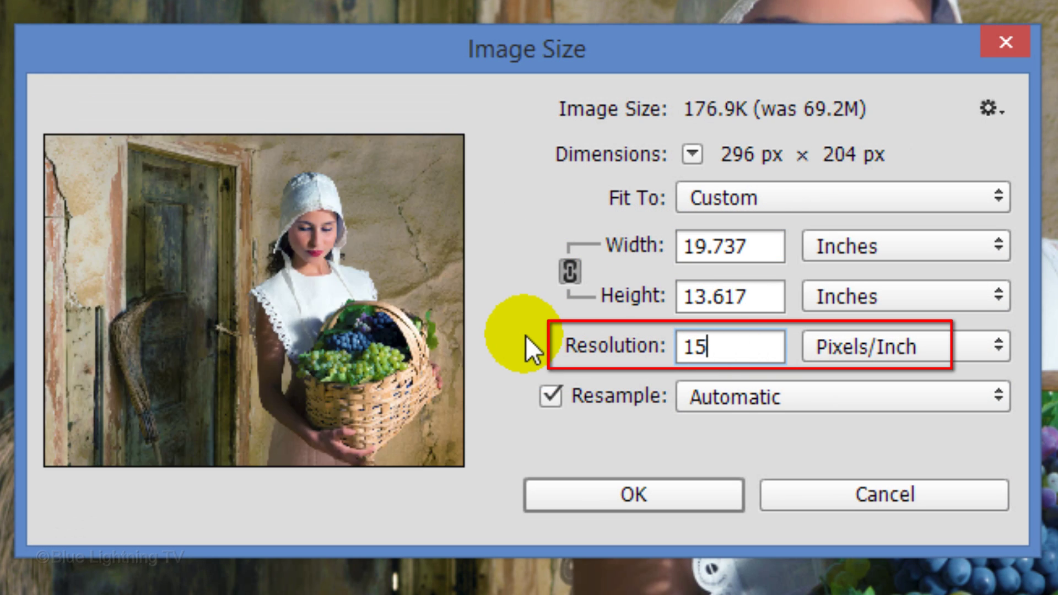
pyautogui.write('0')
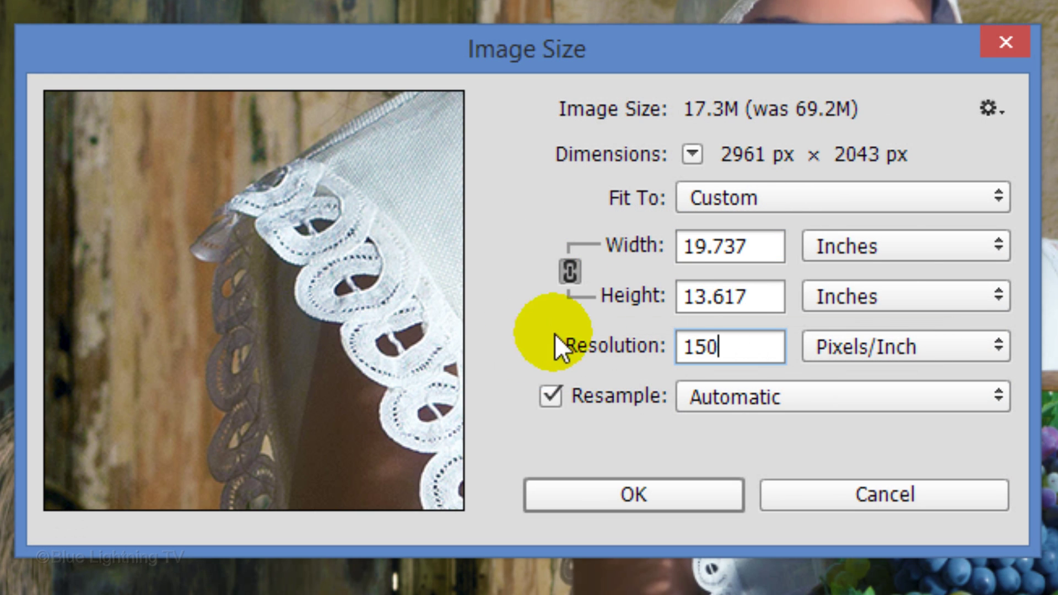
pyautogui.click(901, 246)
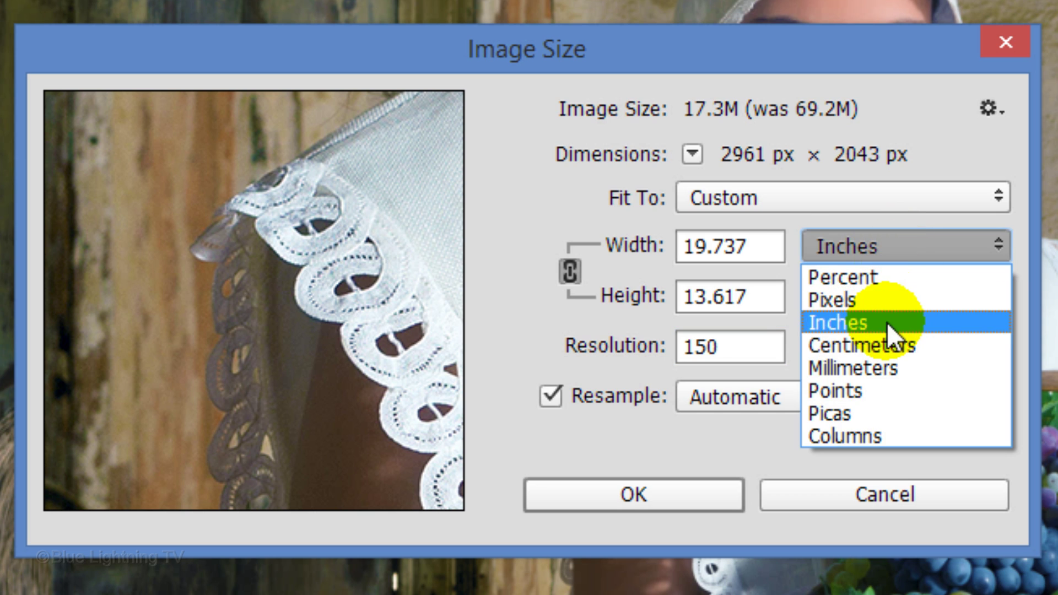
pyautogui.click(887, 322)
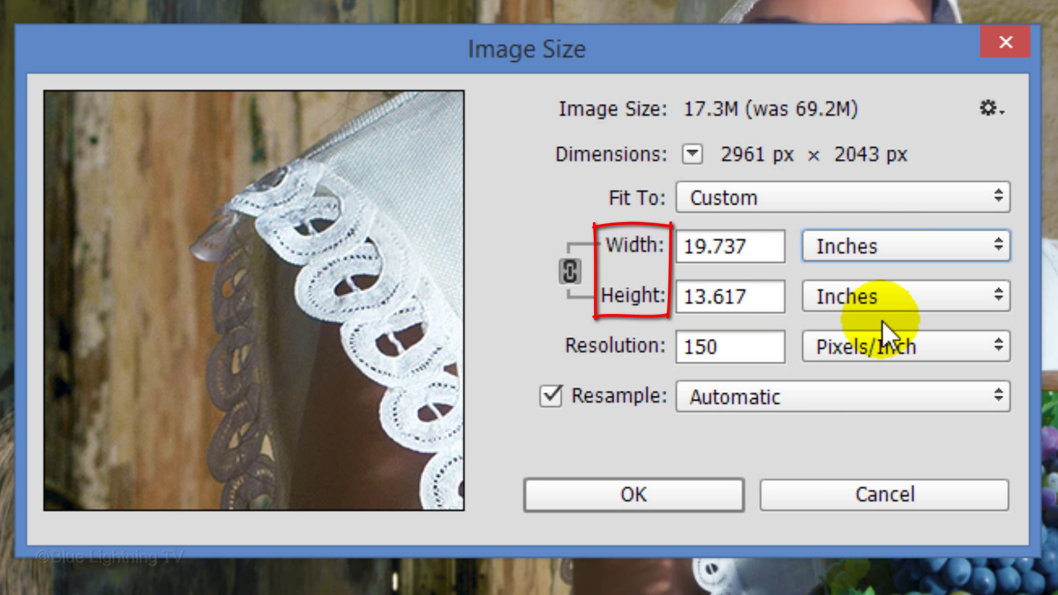
pyautogui.click(777, 248)
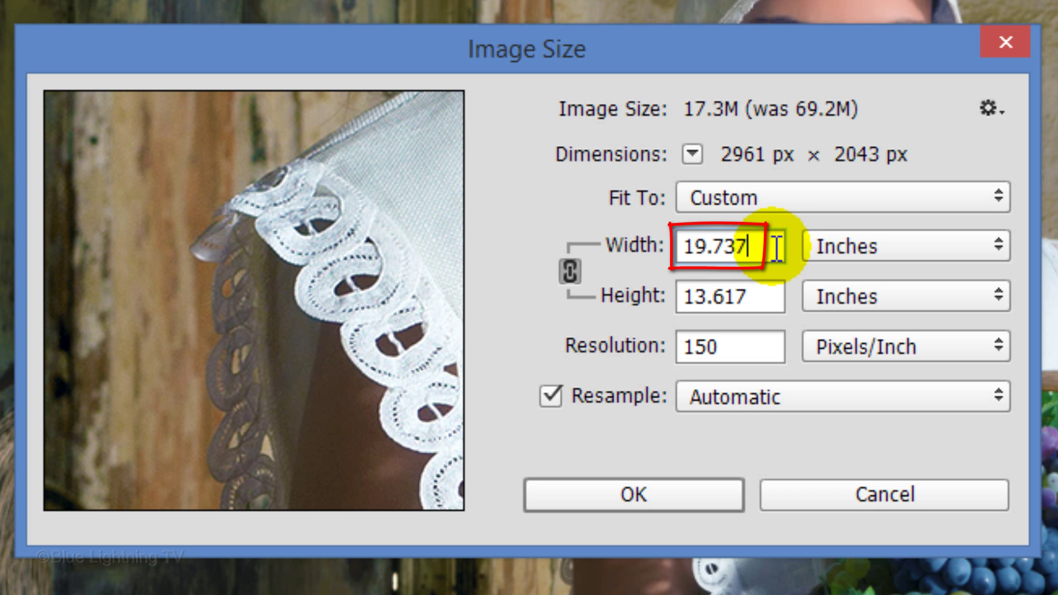
pyautogui.write('12')
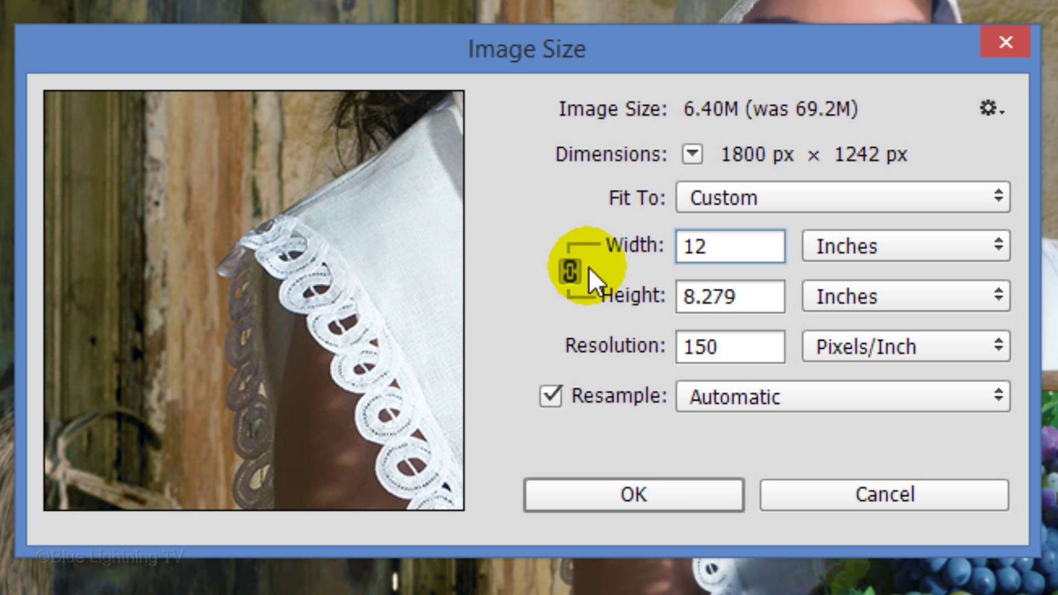
pyautogui.click(651, 487)
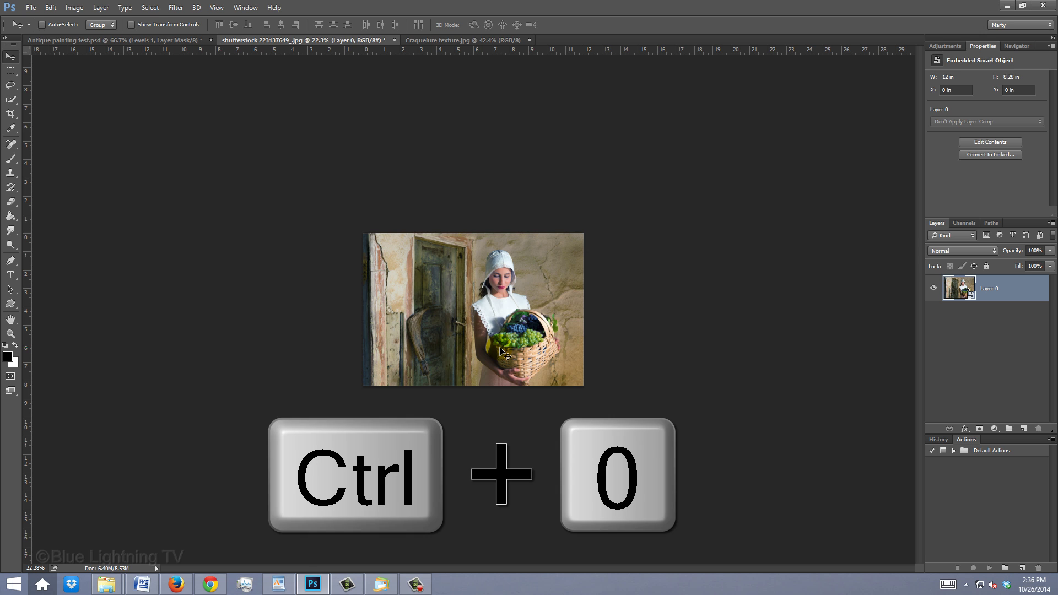
pyautogui.hotkey('ctrl', '0')
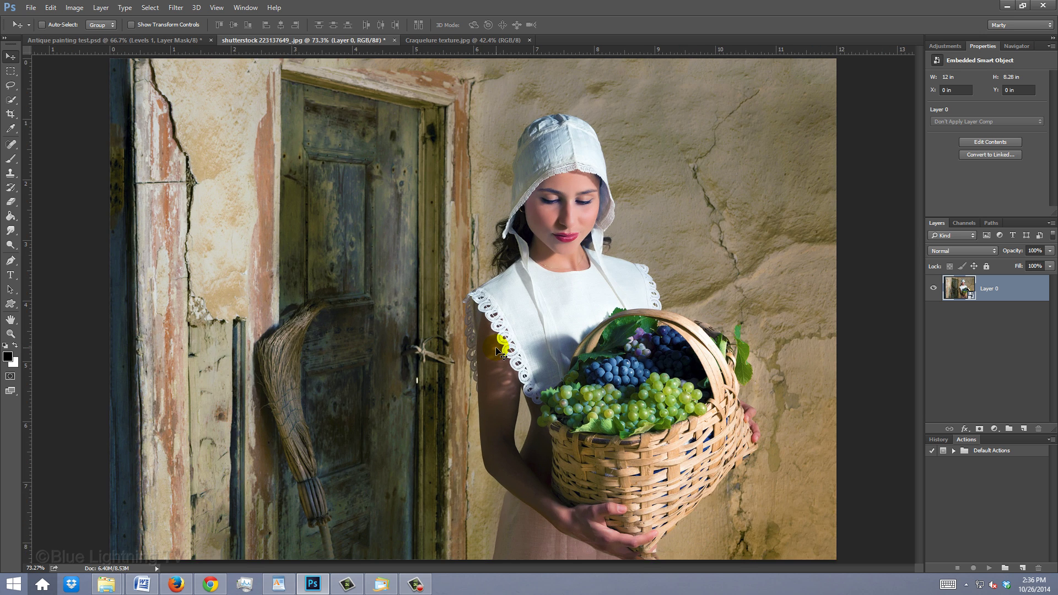
# Give Layer 0 a black Multiply inner glow, 12 px size at 75% opacity
pyautogui.click(512, 348)
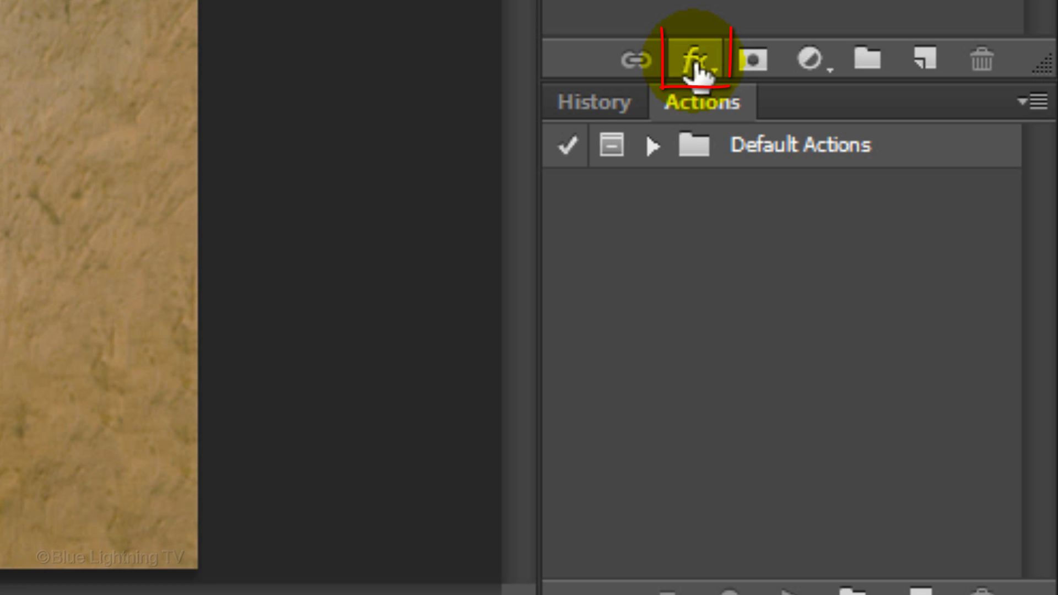
pyautogui.click(699, 73)
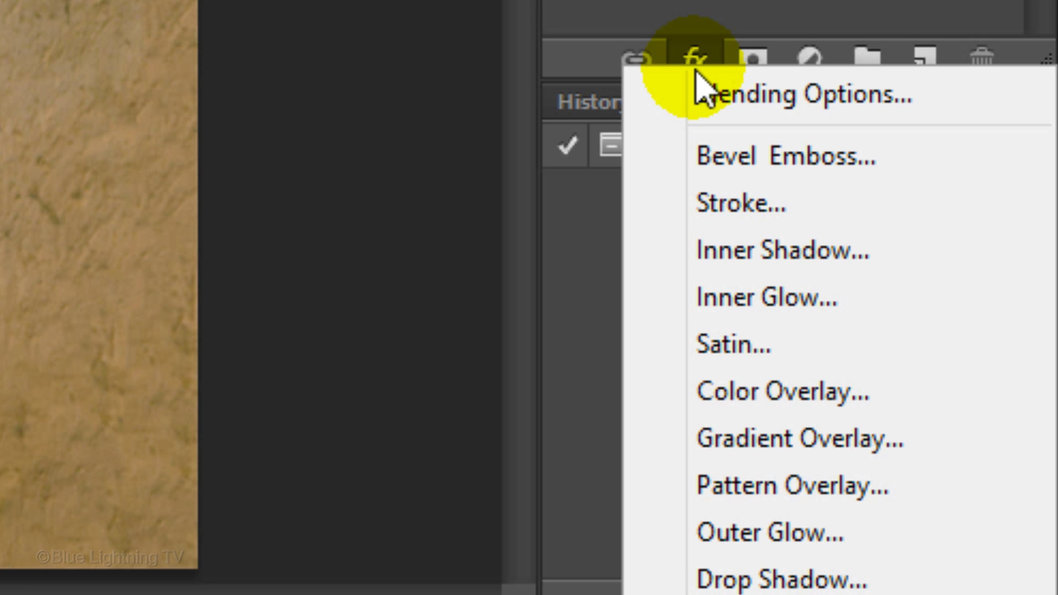
pyautogui.click(699, 306)
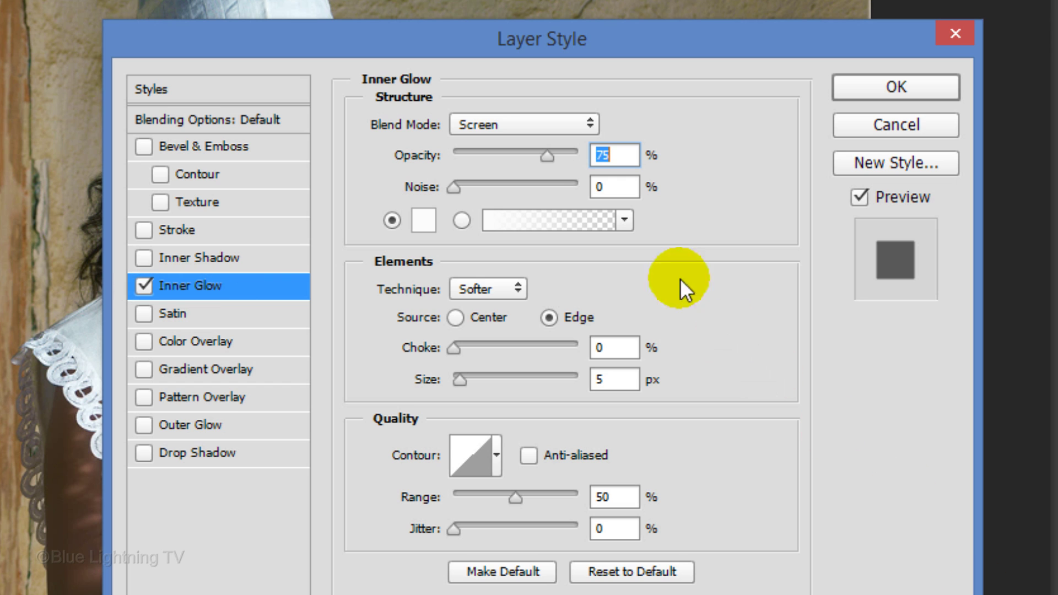
pyautogui.click(519, 124)
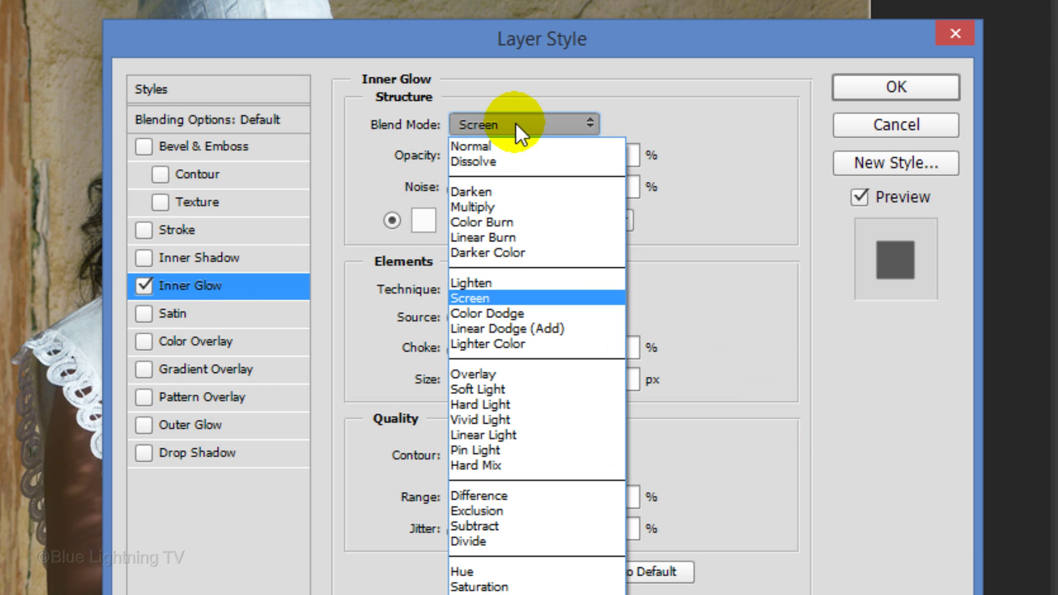
pyautogui.click(516, 206)
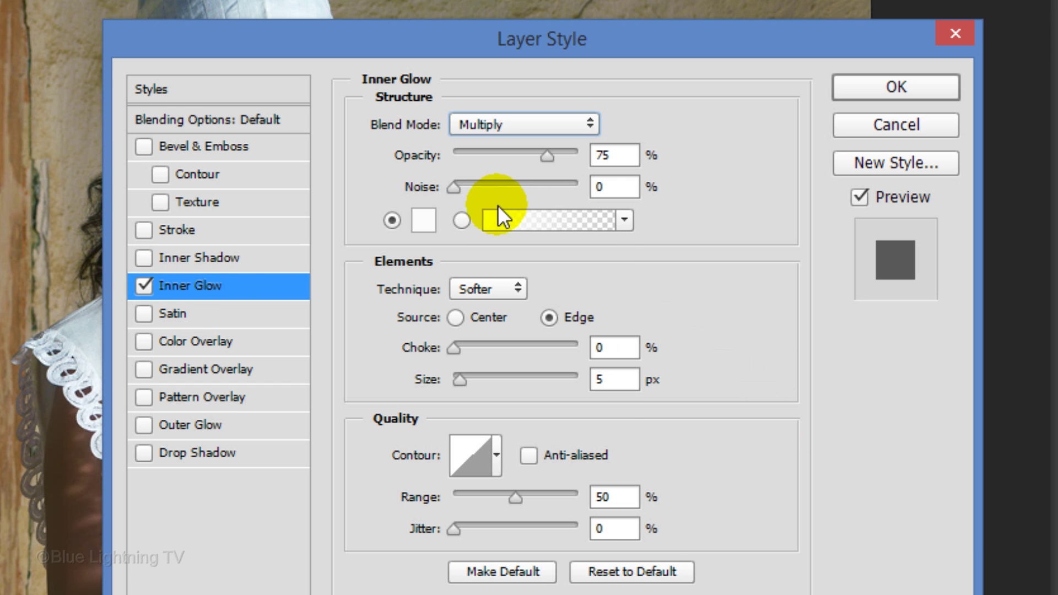
pyautogui.click(425, 224)
pyautogui.click(141, 531)
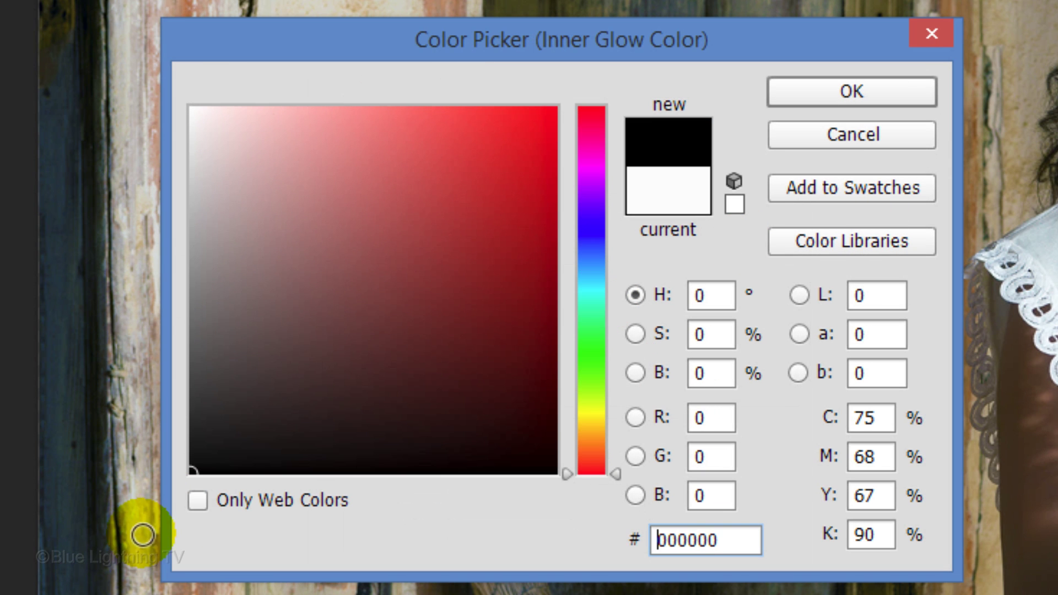
pyautogui.click(866, 89)
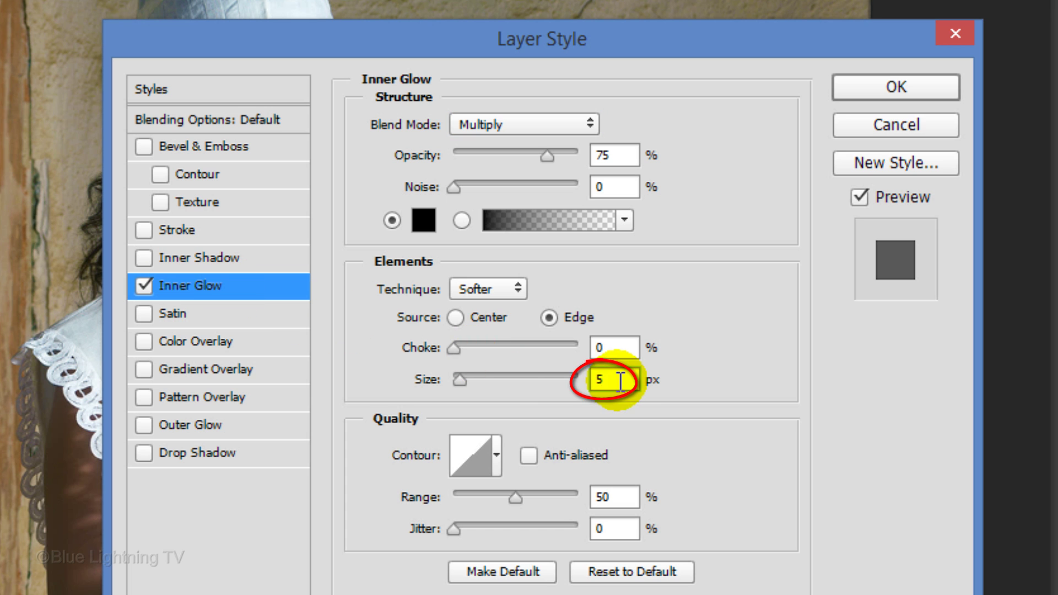
pyautogui.moveTo(501, 378); pyautogui.dragTo(486, 381)
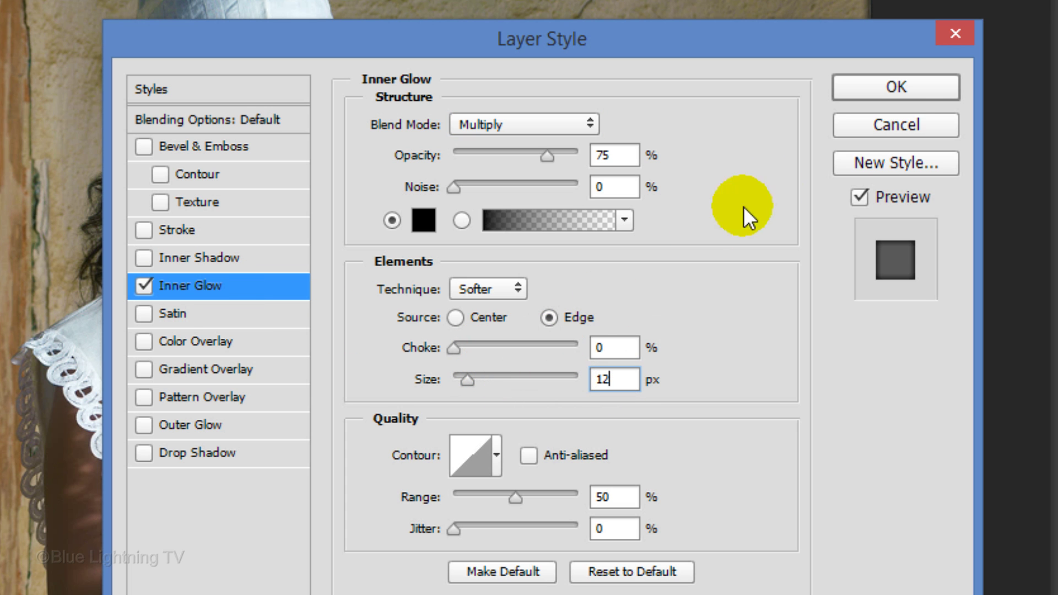
pyautogui.click(910, 85)
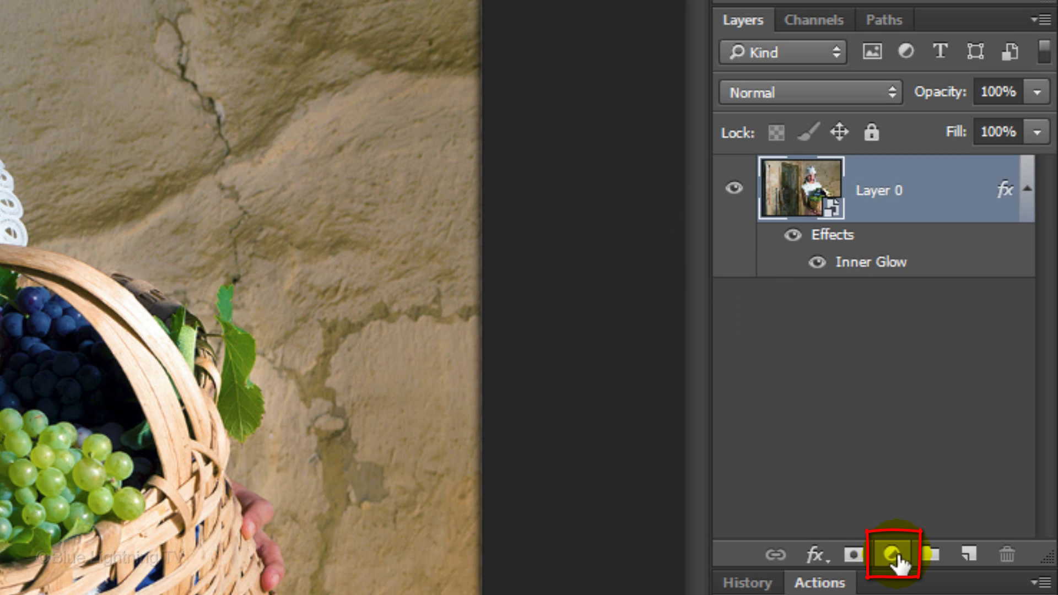
pyautogui.click(893, 556)
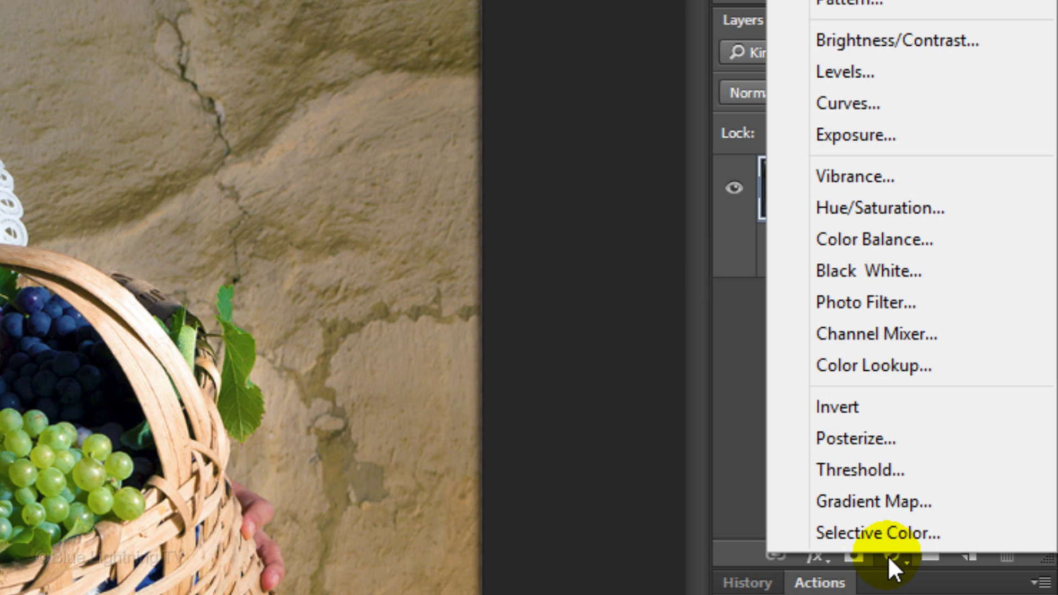
pyautogui.click(873, 367)
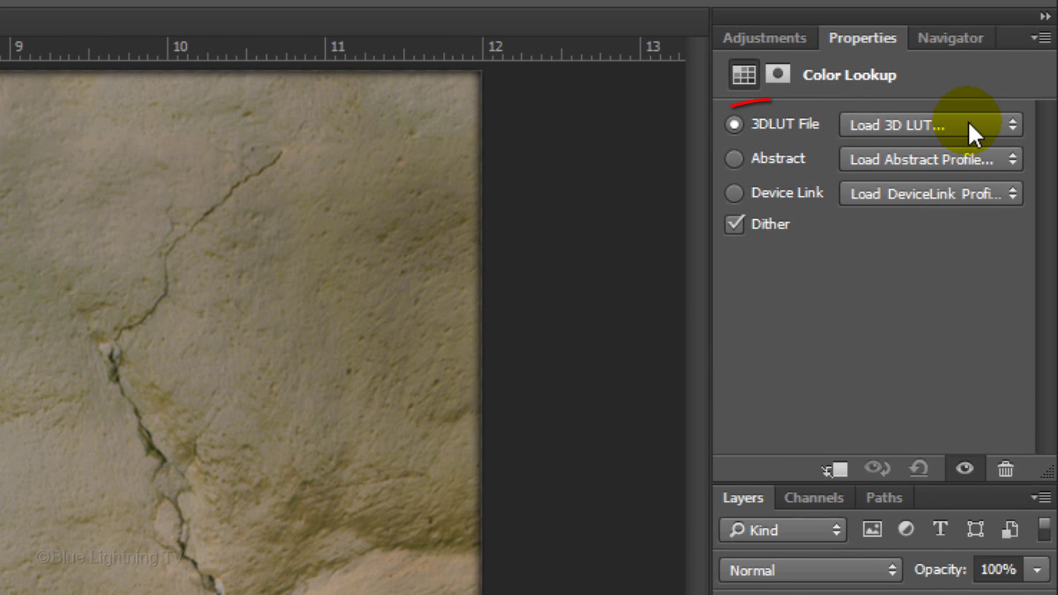
pyautogui.click(968, 124)
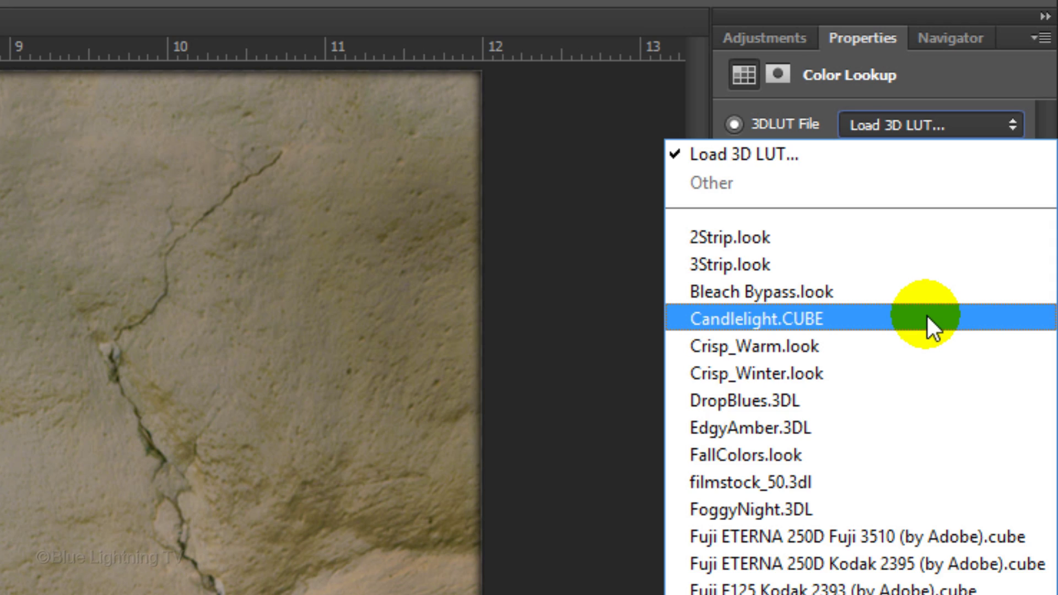
pyautogui.click(927, 318)
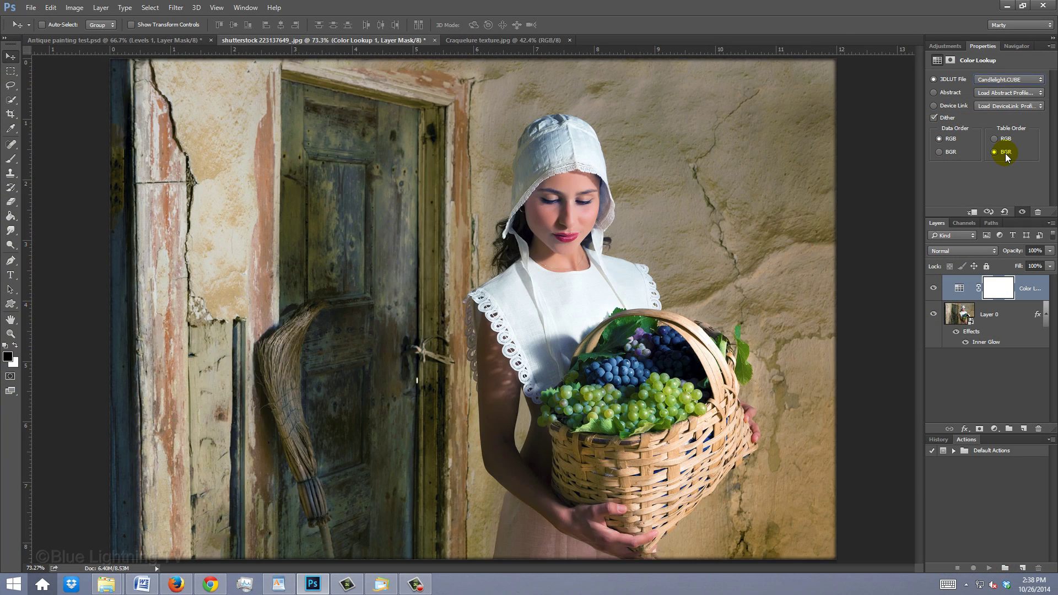
pyautogui.click(1006, 154)
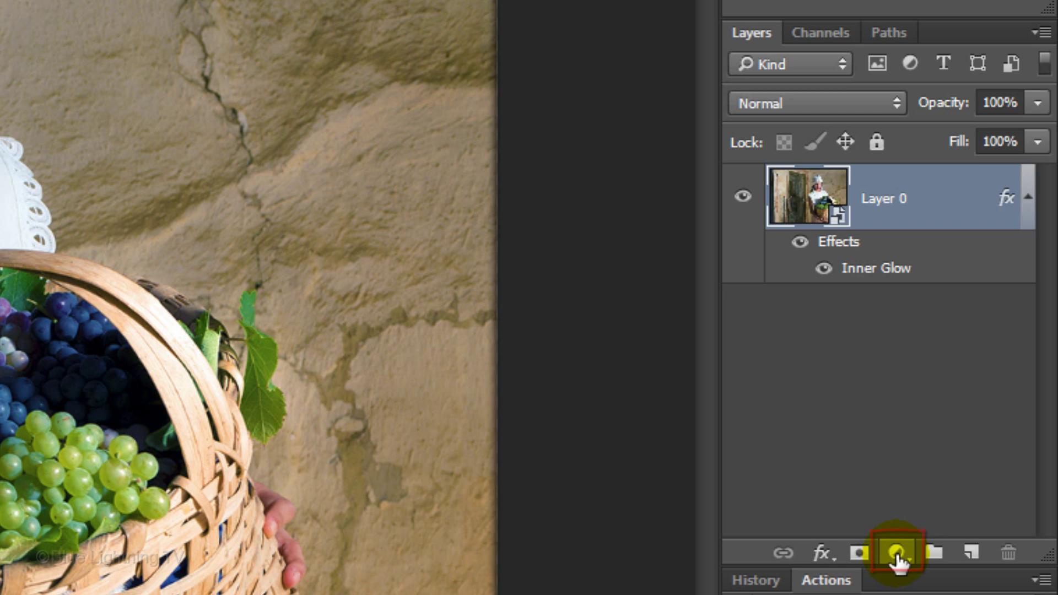
# Add a Hue/Saturation layer colorized to Hue 20, Saturation 25, at 65% opacity
pyautogui.click(897, 554)
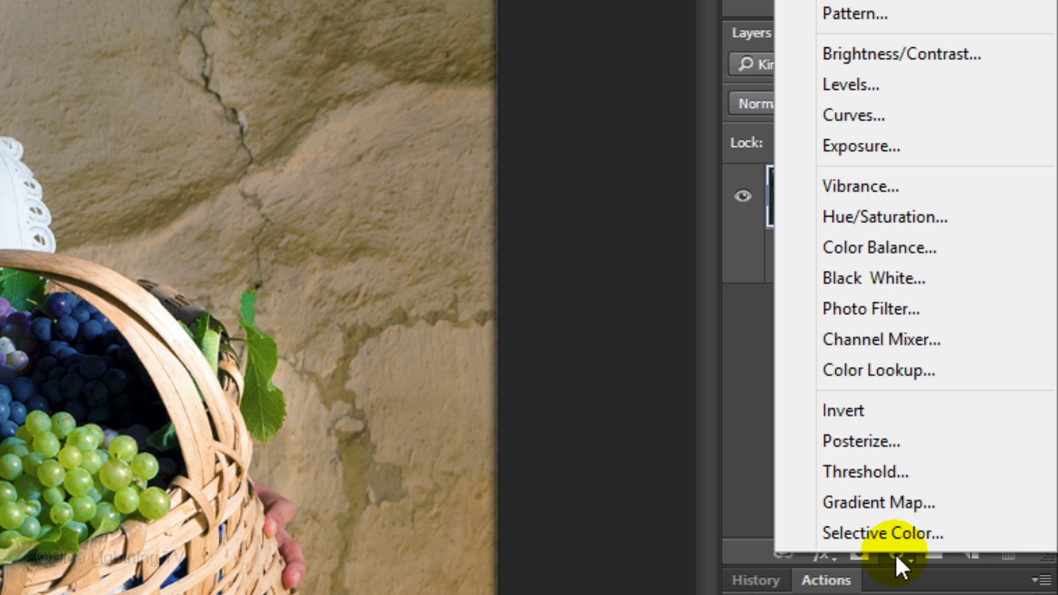
pyautogui.click(892, 213)
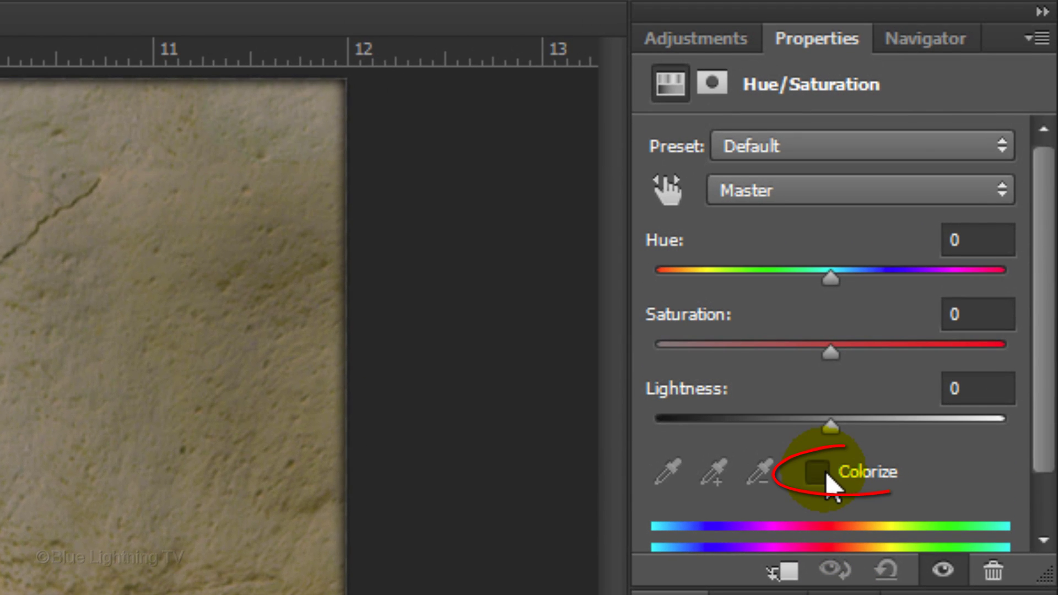
pyautogui.click(827, 465)
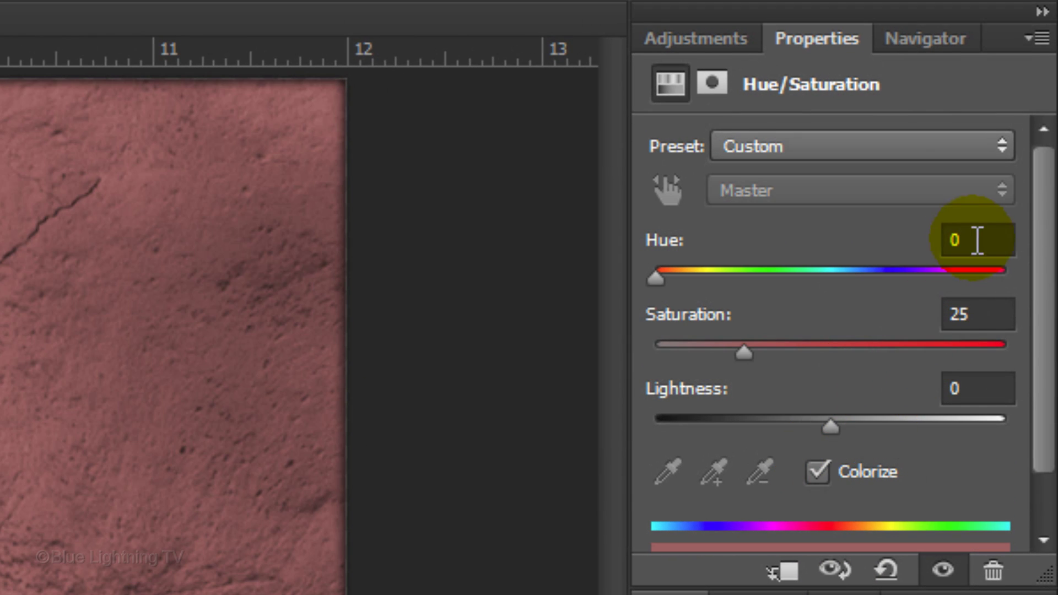
pyautogui.click(976, 241)
pyautogui.write('20')
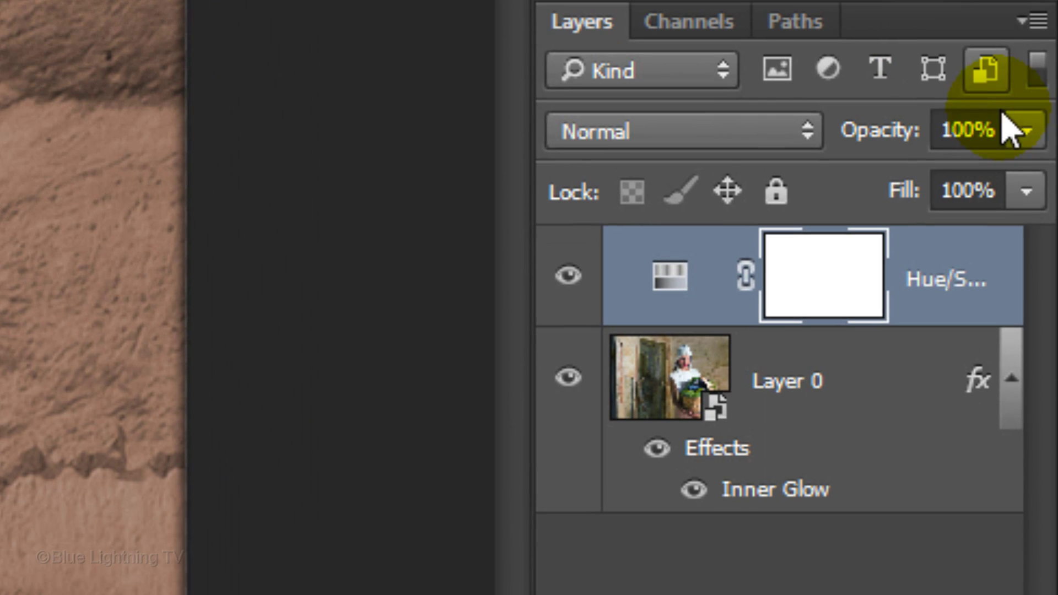
pyautogui.click(1028, 131)
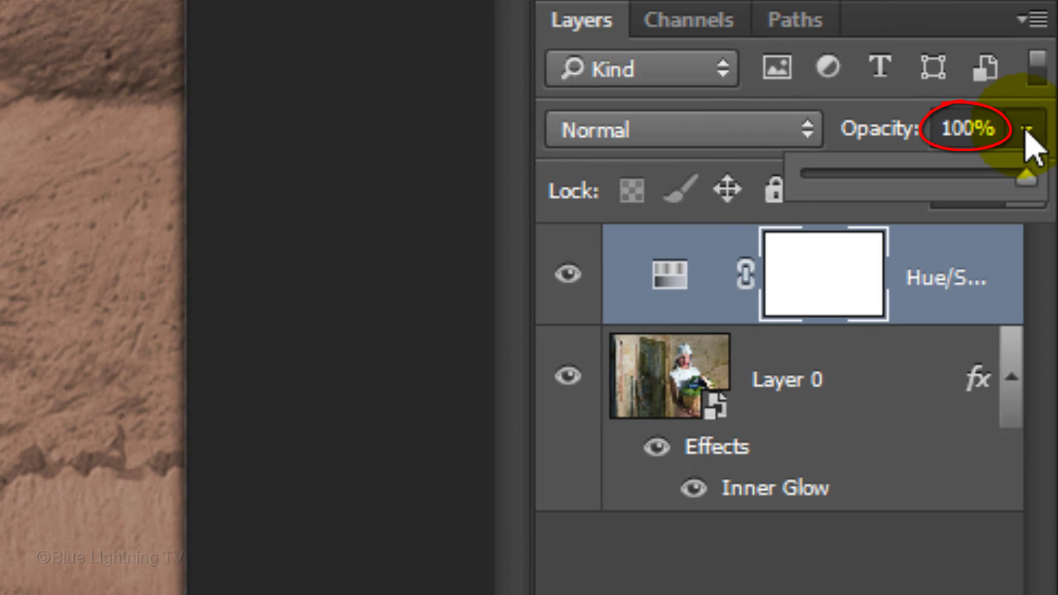
pyautogui.moveTo(1024, 182); pyautogui.dragTo(953, 185)
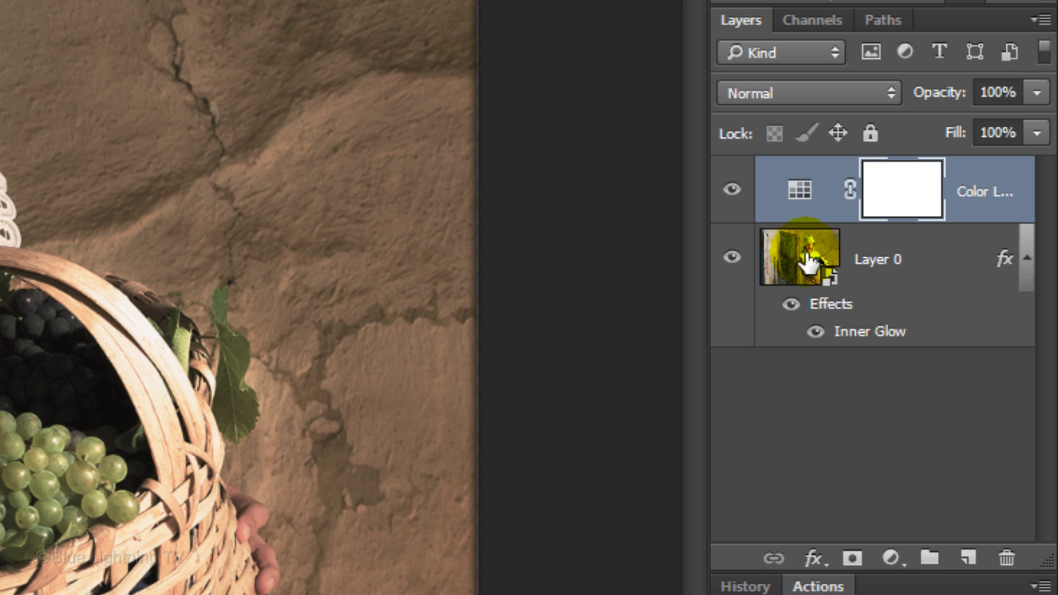
# Apply a Dry Brush smart filter (size 3, detail 10, texture 3) to Layer 0 via Filter Gallery
pyautogui.click(851, 281)
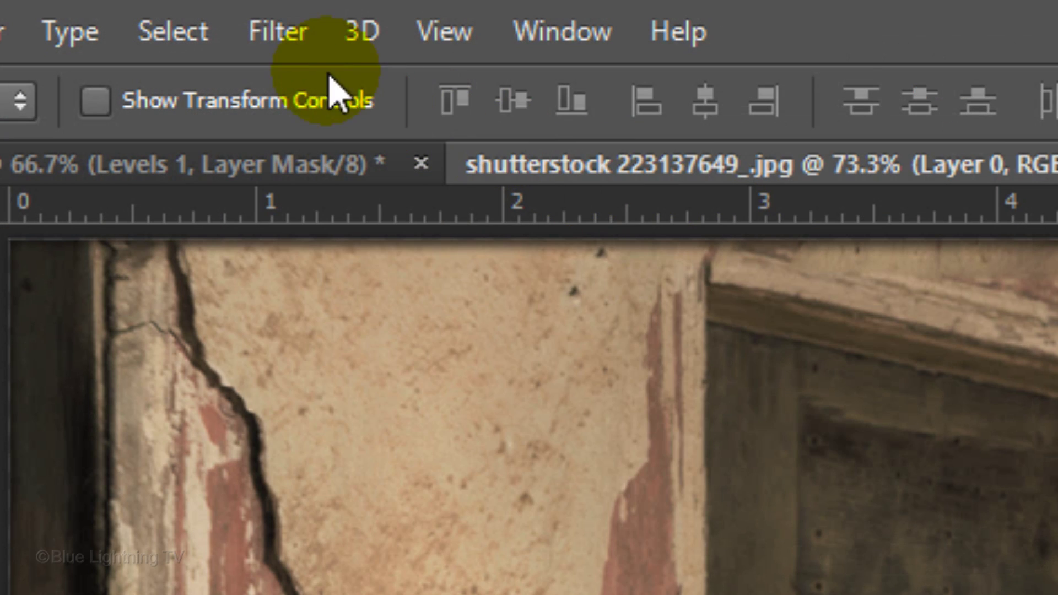
pyautogui.click(281, 33)
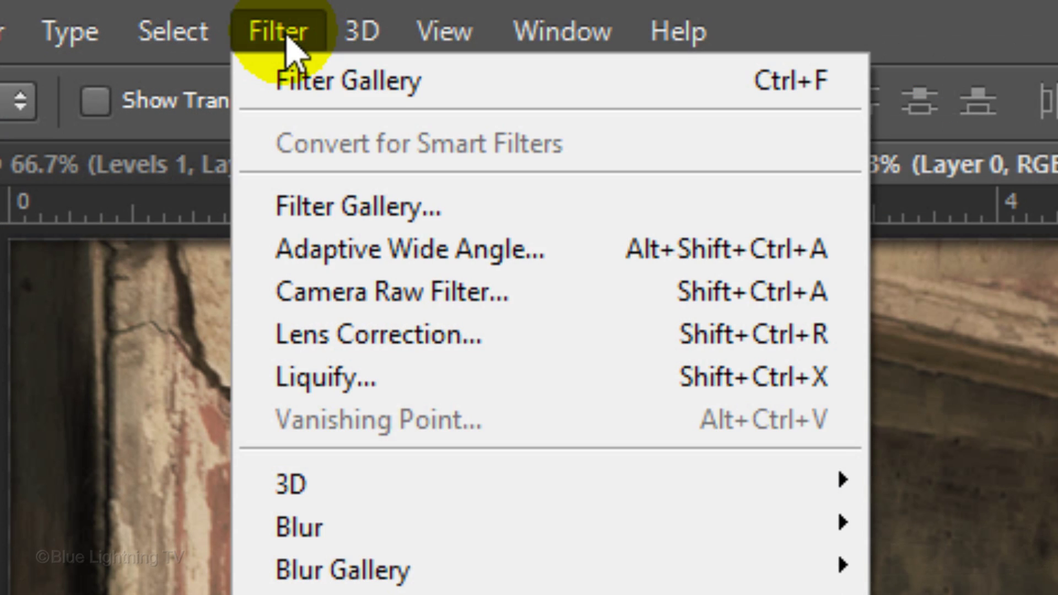
pyautogui.click(325, 211)
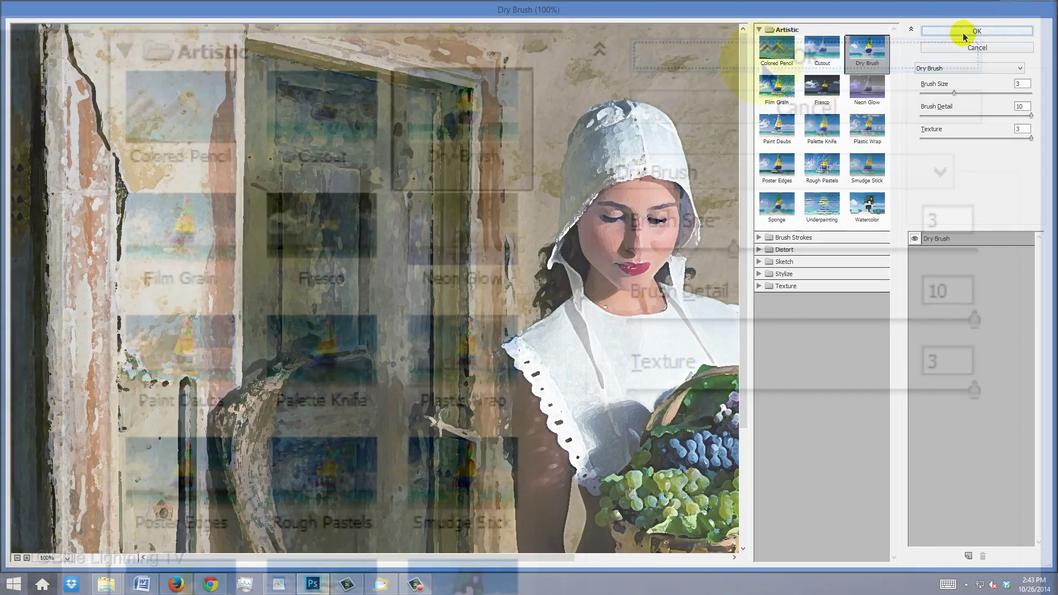
pyautogui.click(963, 35)
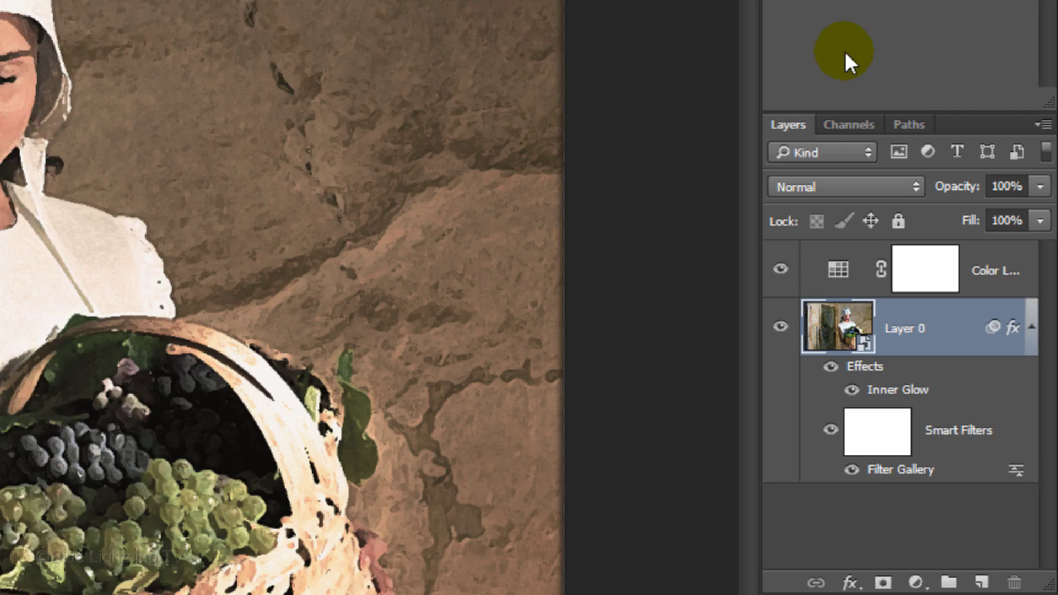
# Copy the entire Craquelure texture and paste it into the grape-basket photo as Layer 1
pyautogui.click(726, 252)
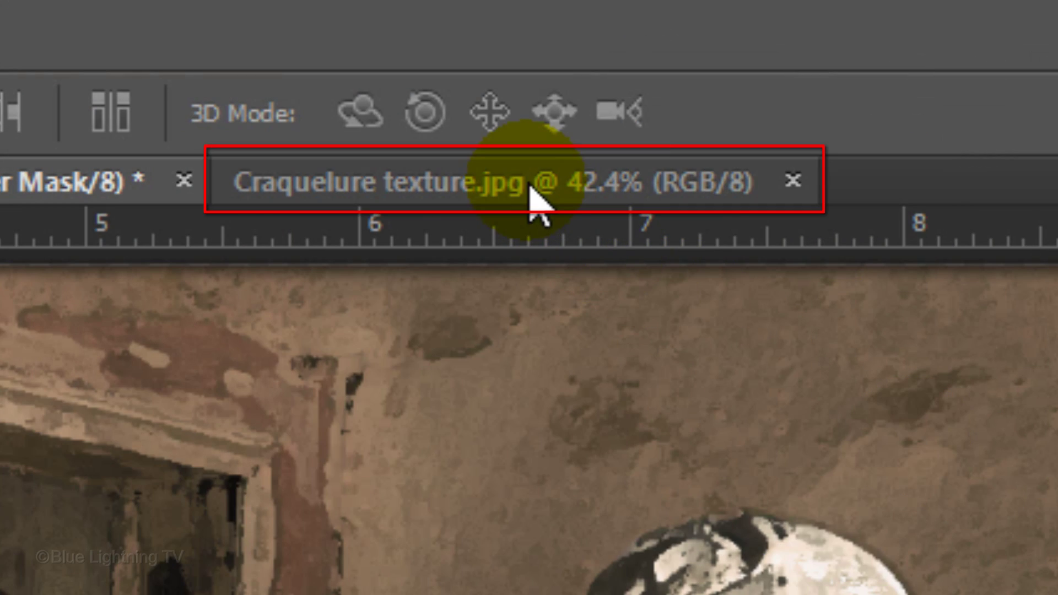
pyautogui.click(536, 202)
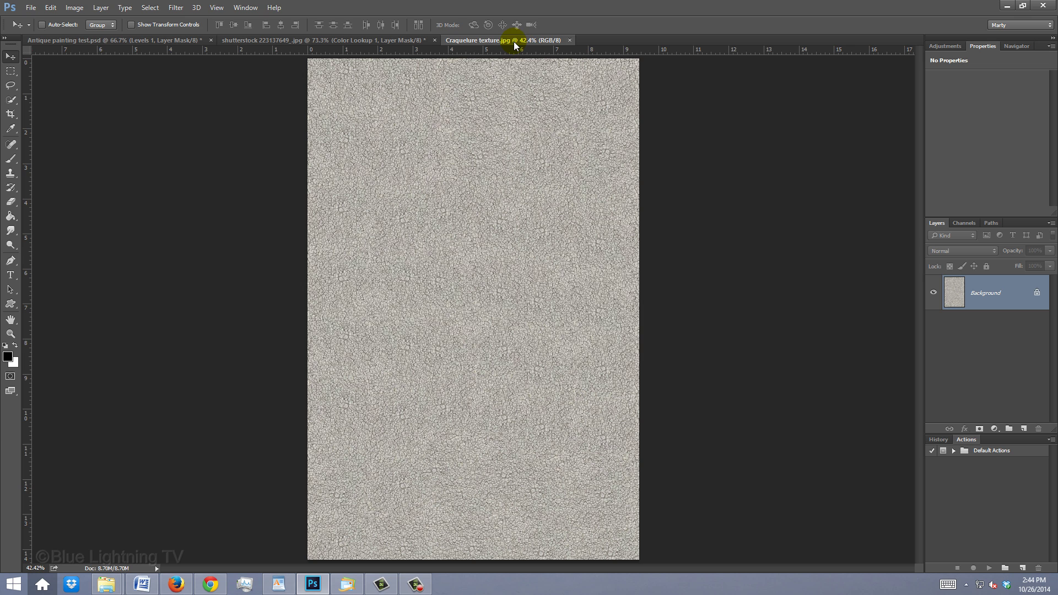
pyautogui.hotkey('ctrl', 'a')
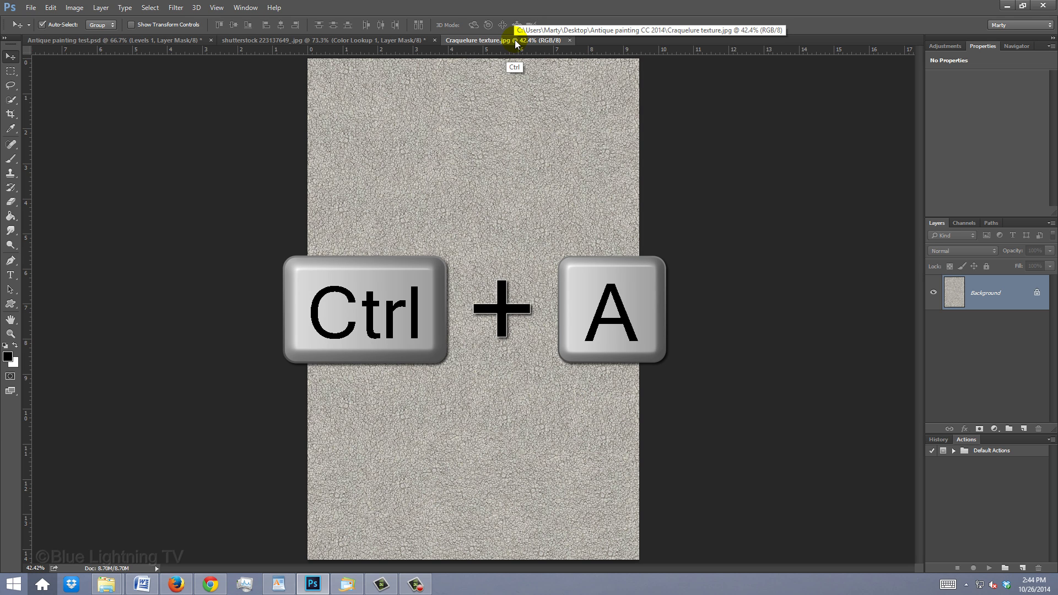
pyautogui.hotkey('ctrl', 'c')
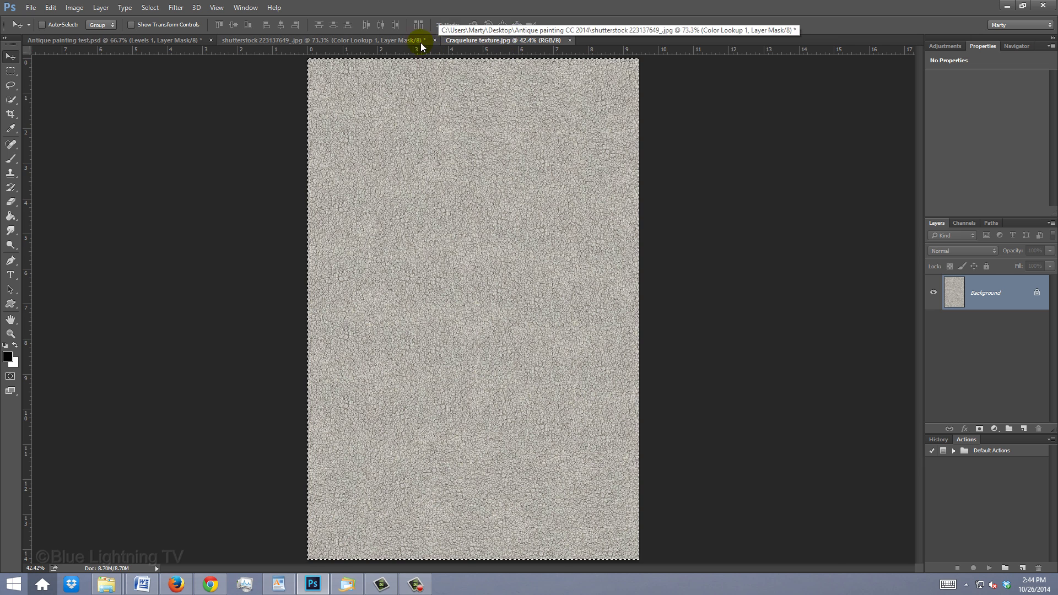
pyautogui.click(404, 43)
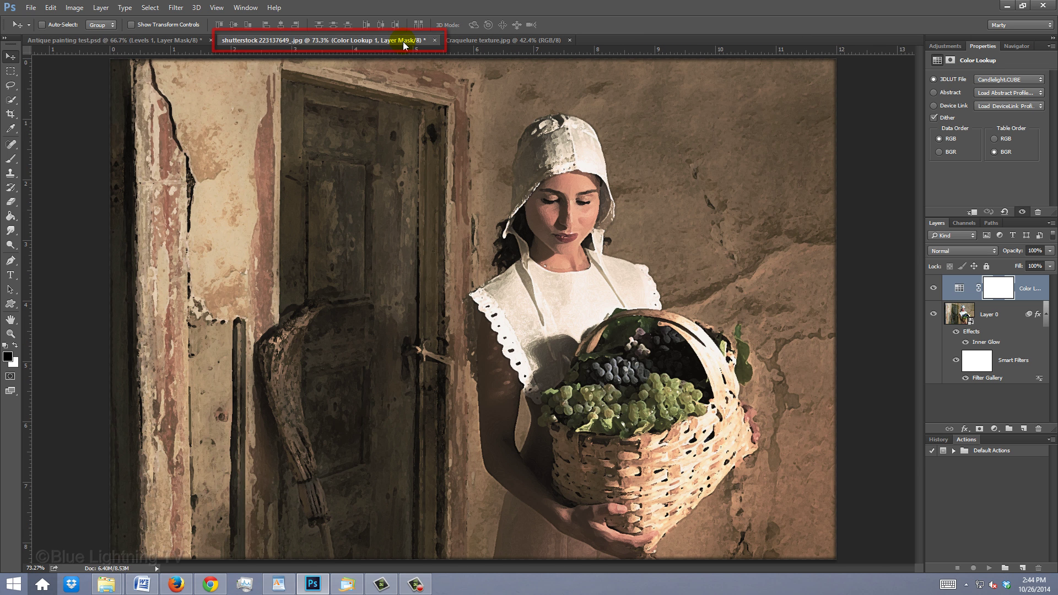
pyautogui.hotkey('ctrl', 'v')
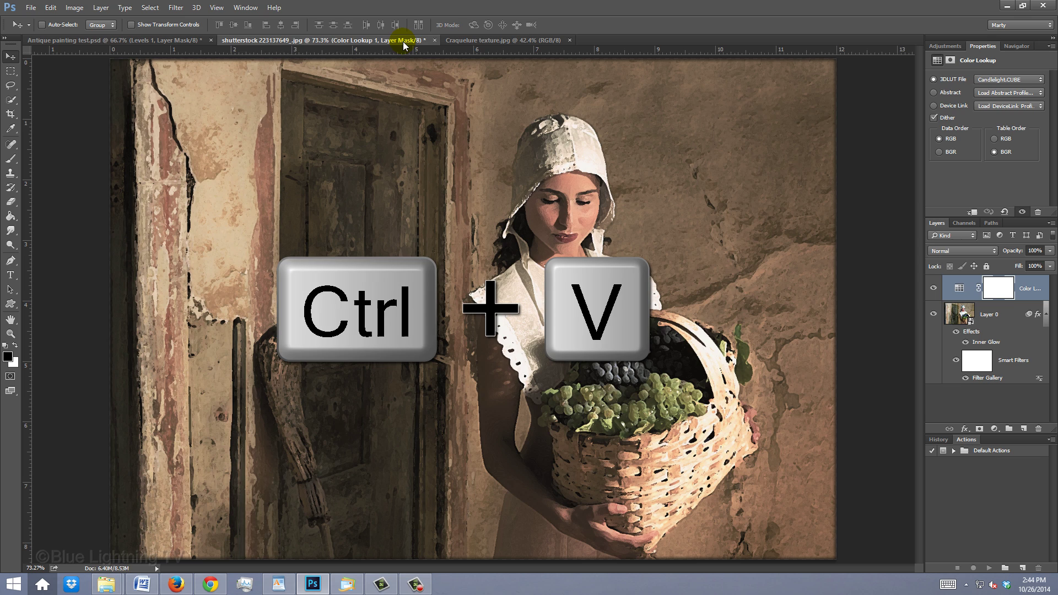
pyautogui.hotkey('ctrl', 'v')
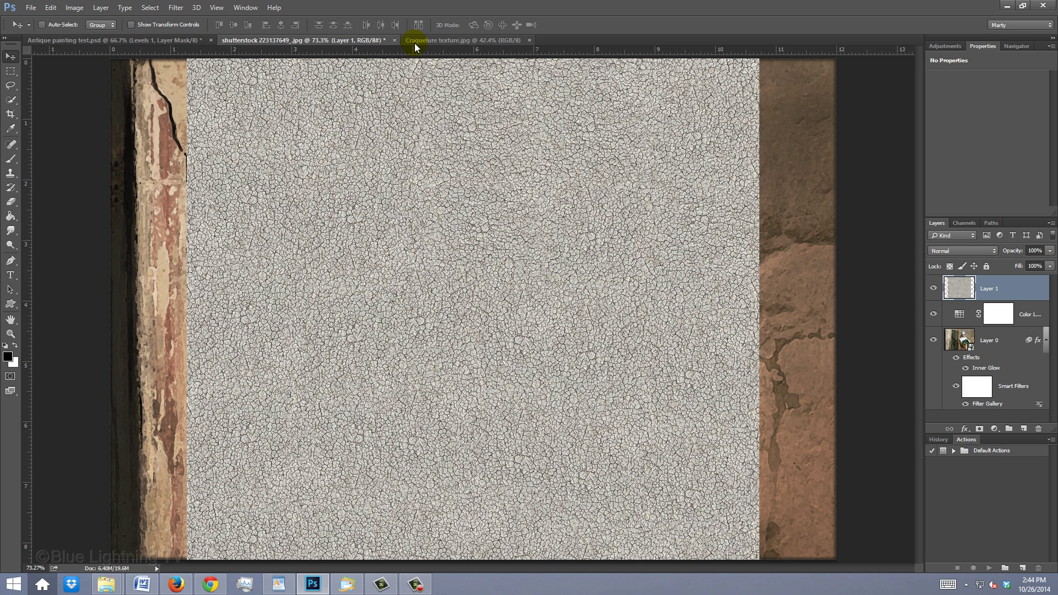
# Free-transform the craquelure layer until it fills the whole canvas, then fit the view
pyautogui.hotkey('ctrl', 't')
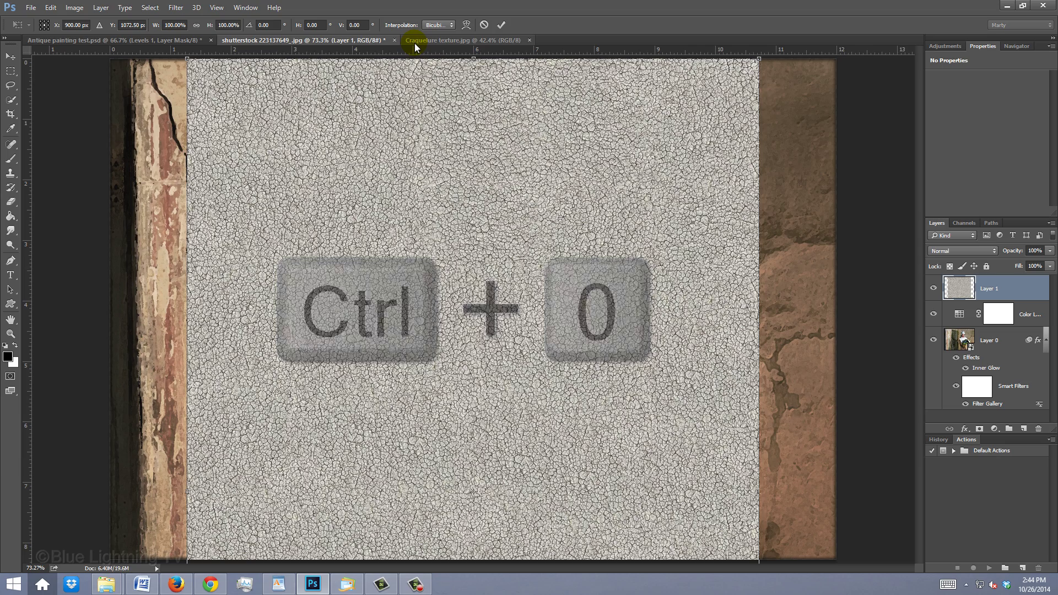
pyautogui.hotkey('ctrl', '0')
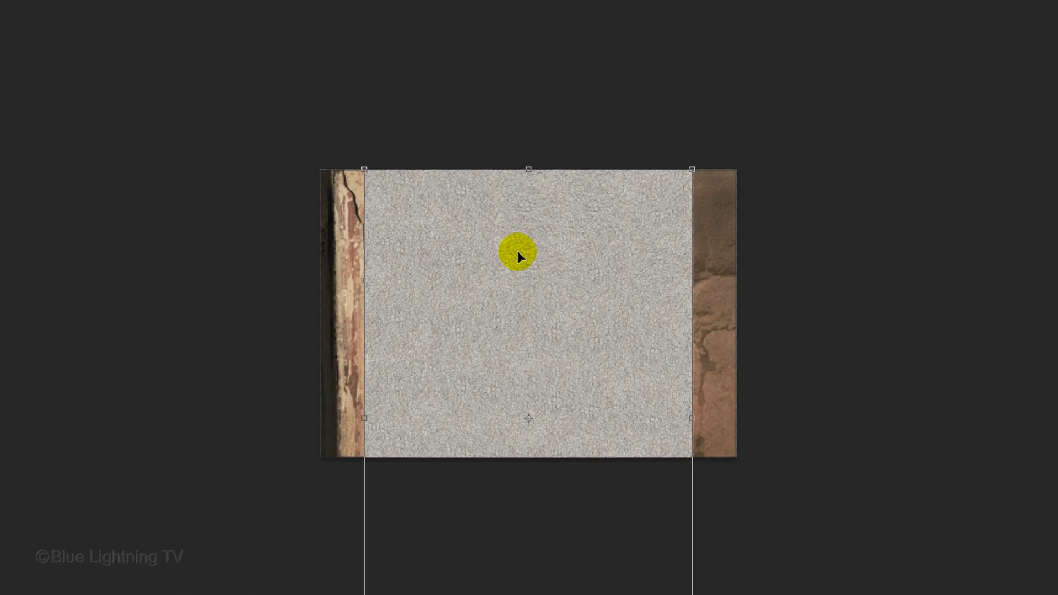
pyautogui.moveTo(517, 252); pyautogui.dragTo(518, 149)
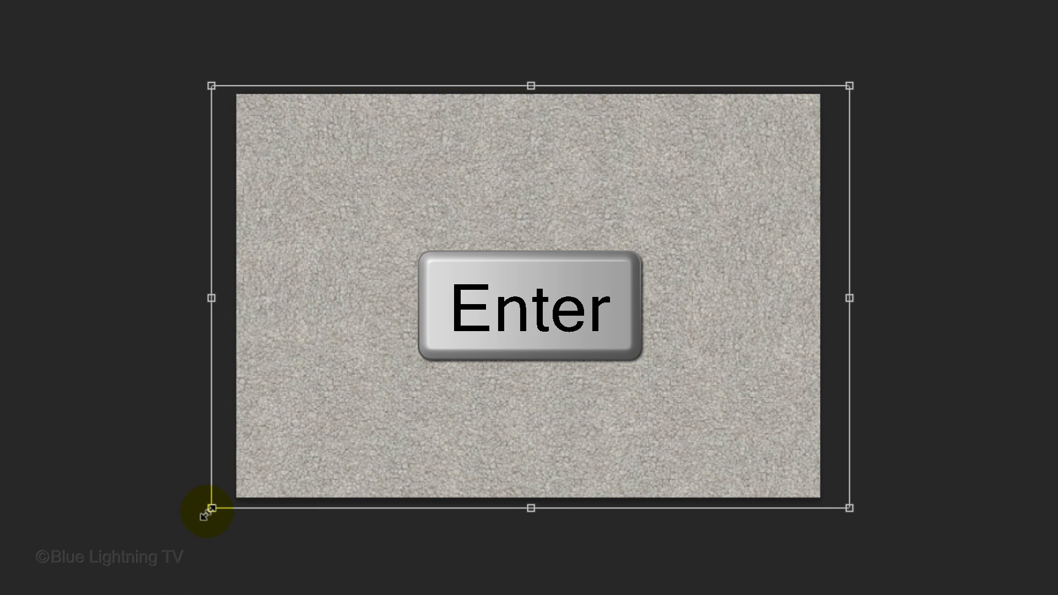
pyautogui.press('Return')
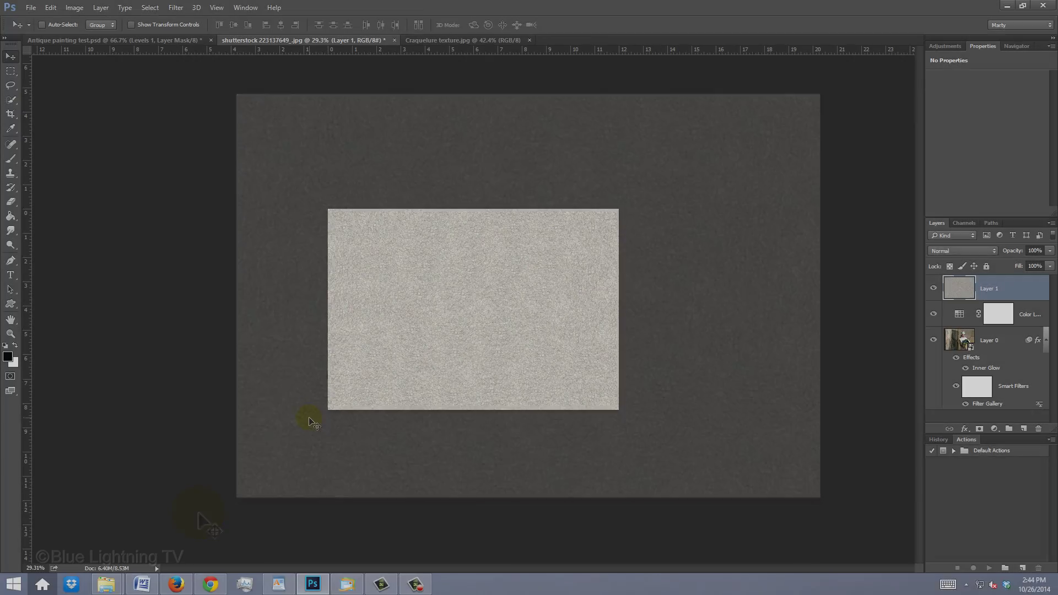
pyautogui.hotkey('ctrl', '0')
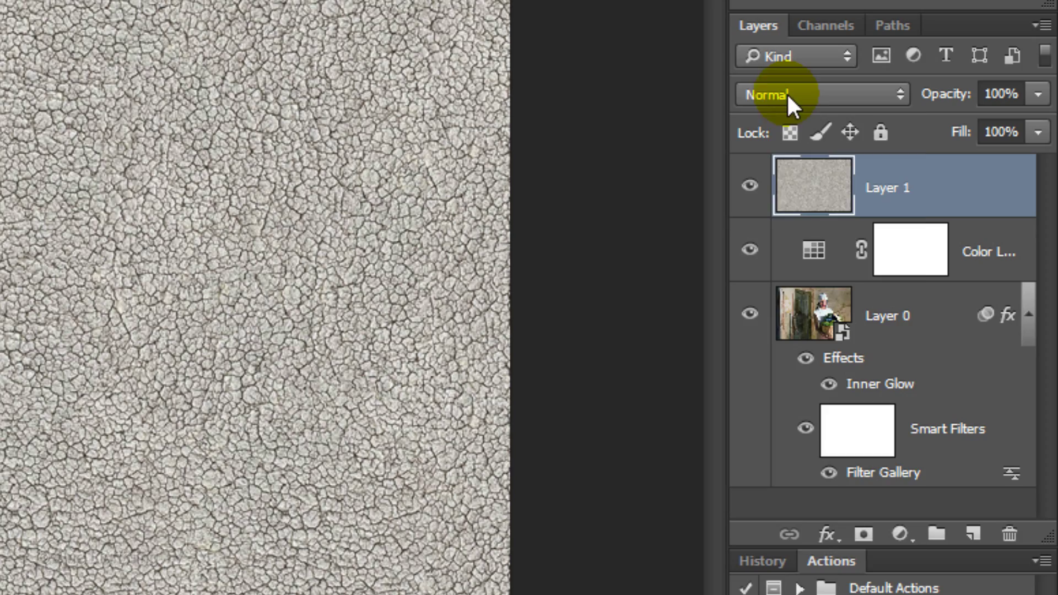
# Set Layer 1's blend mode to Multiply so the cracks overlay the painting
pyautogui.click(787, 92)
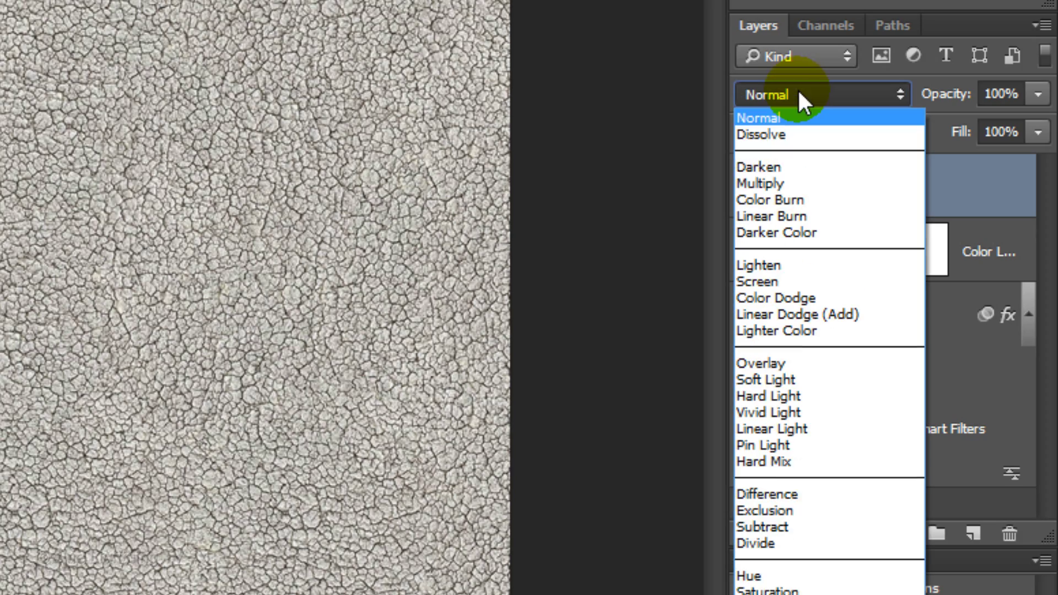
pyautogui.click(789, 180)
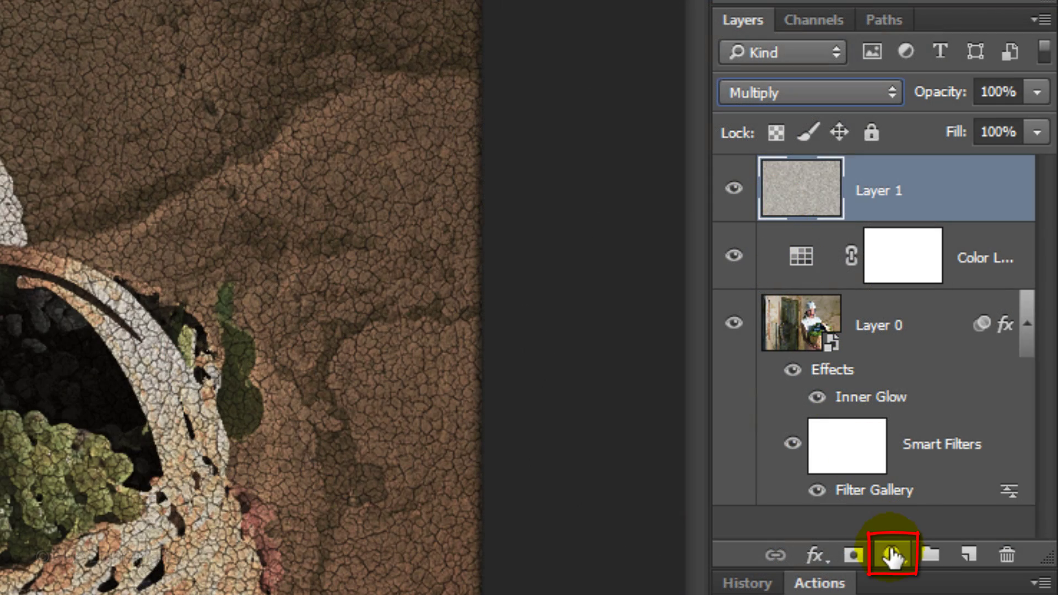
# Add a Levels layer with the white input at 222, then duplicate it
pyautogui.click(893, 556)
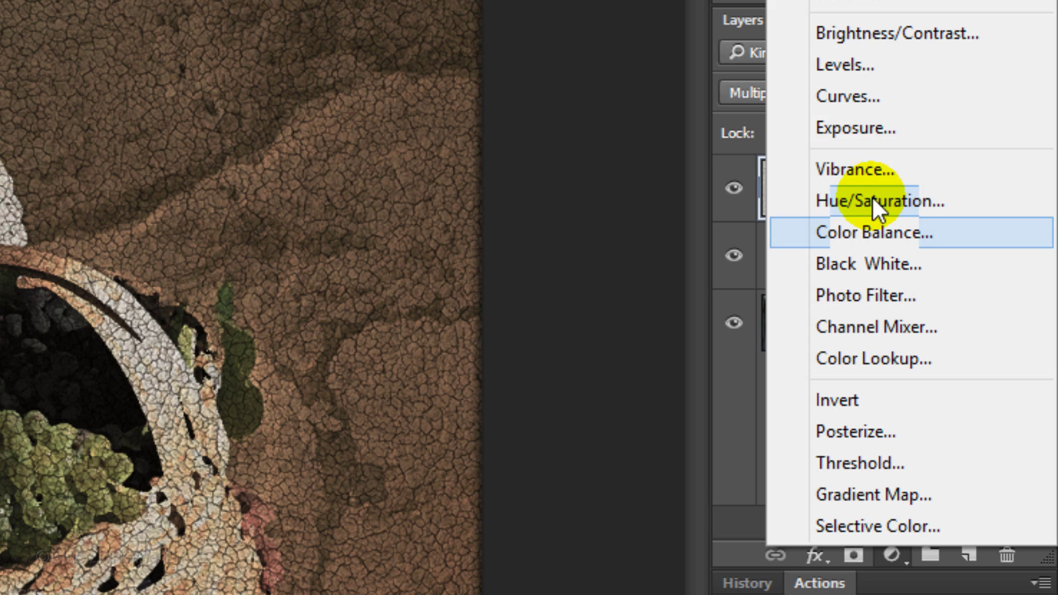
pyautogui.click(866, 64)
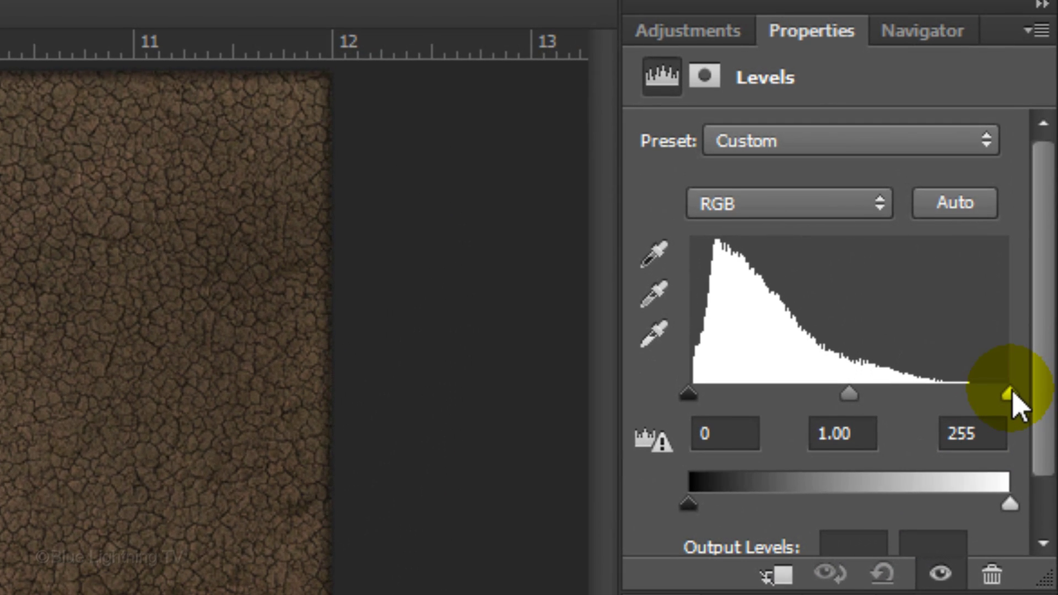
pyautogui.click(1011, 394)
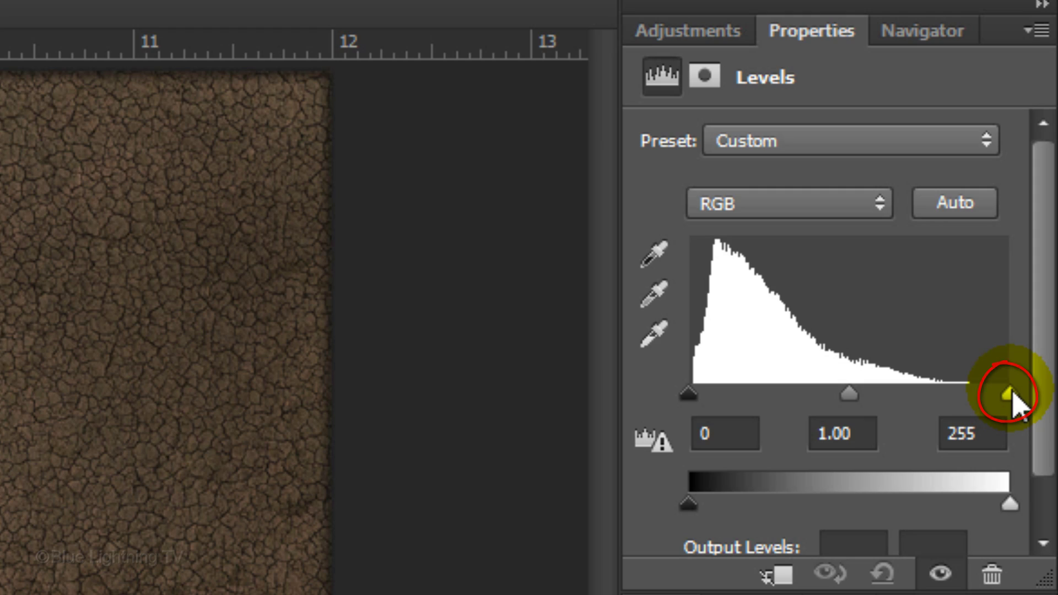
pyautogui.moveTo(1013, 398); pyautogui.dragTo(973, 405)
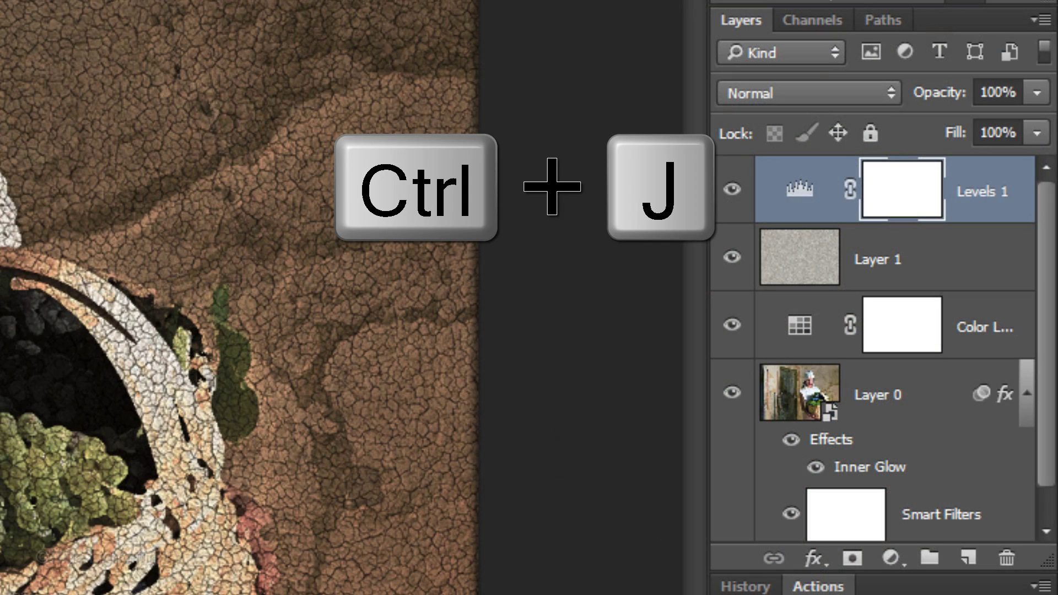
pyautogui.hotkey('ctrl', 'j')
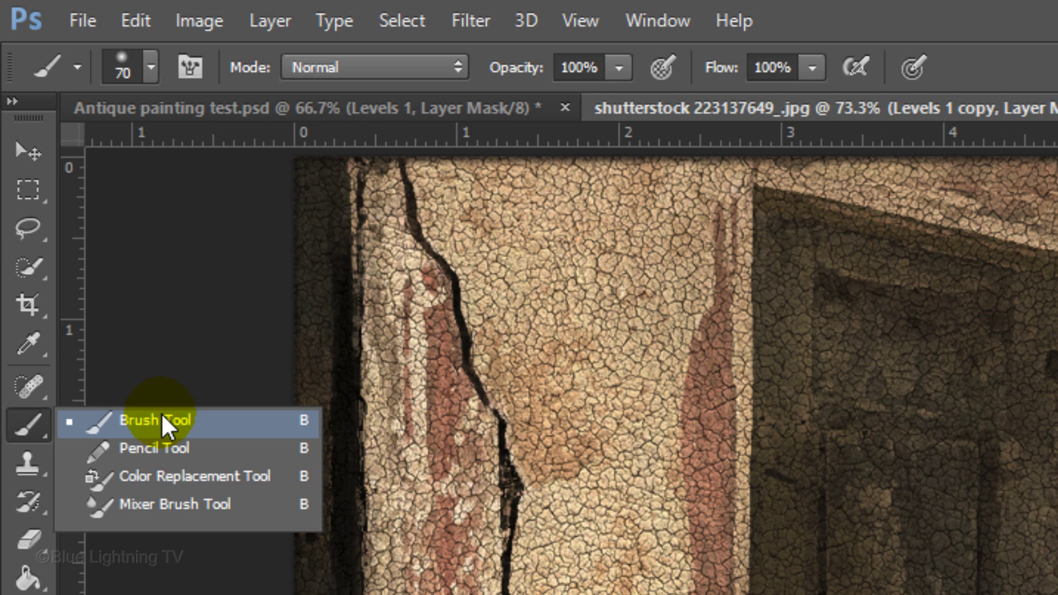
# Select the Brush Tool and set a soft 70 px brush with 0% hardness
pyautogui.click(161, 422)
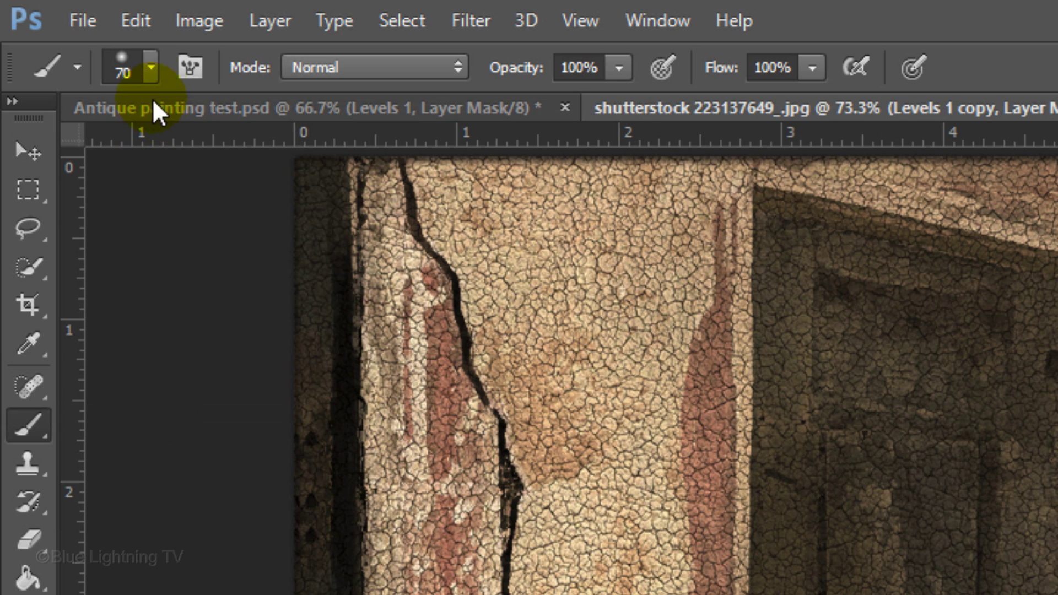
pyautogui.click(148, 73)
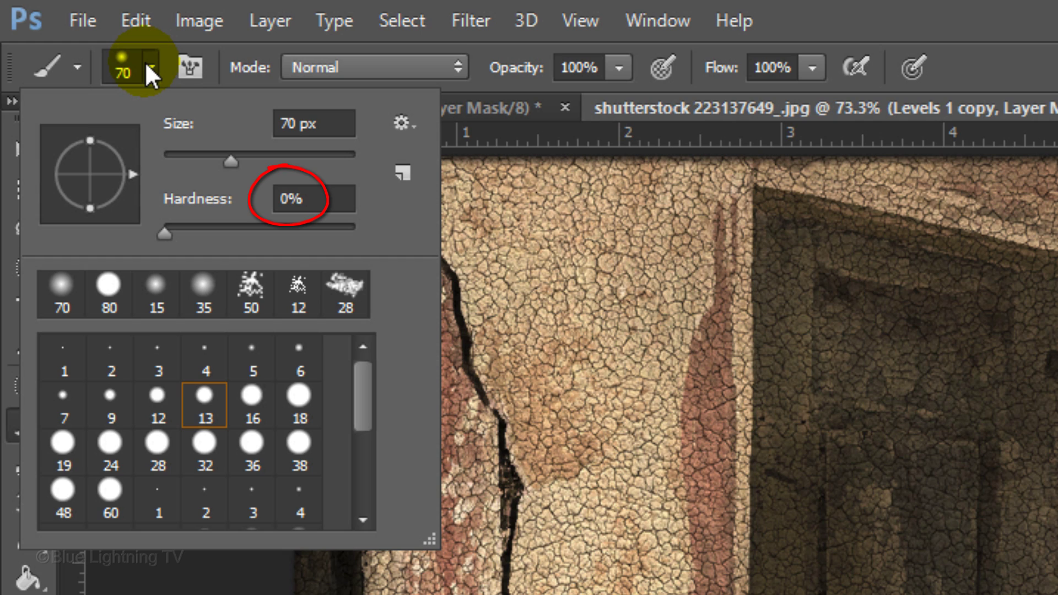
pyautogui.press('Return')
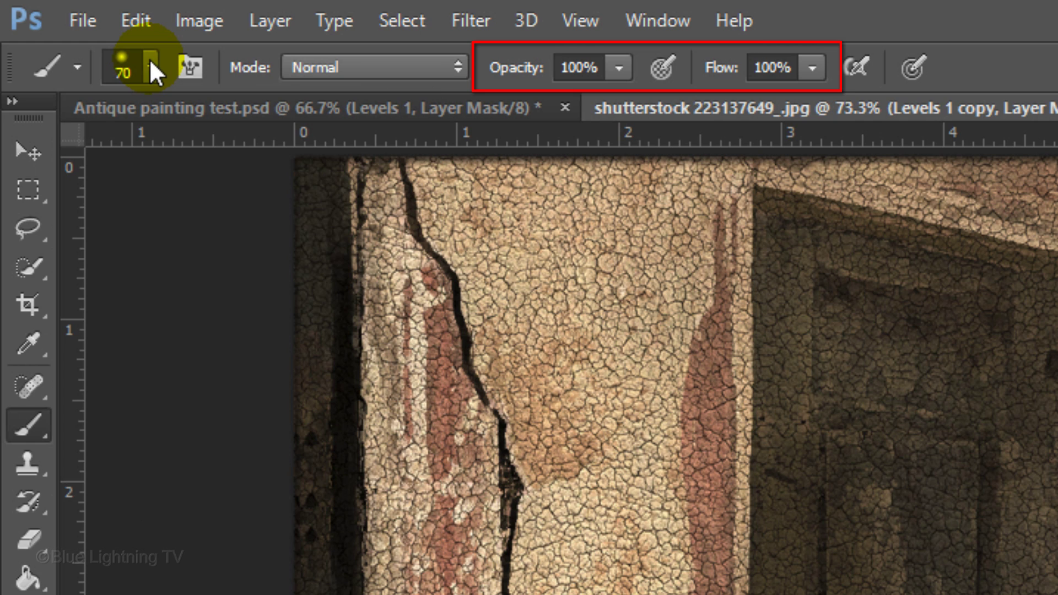